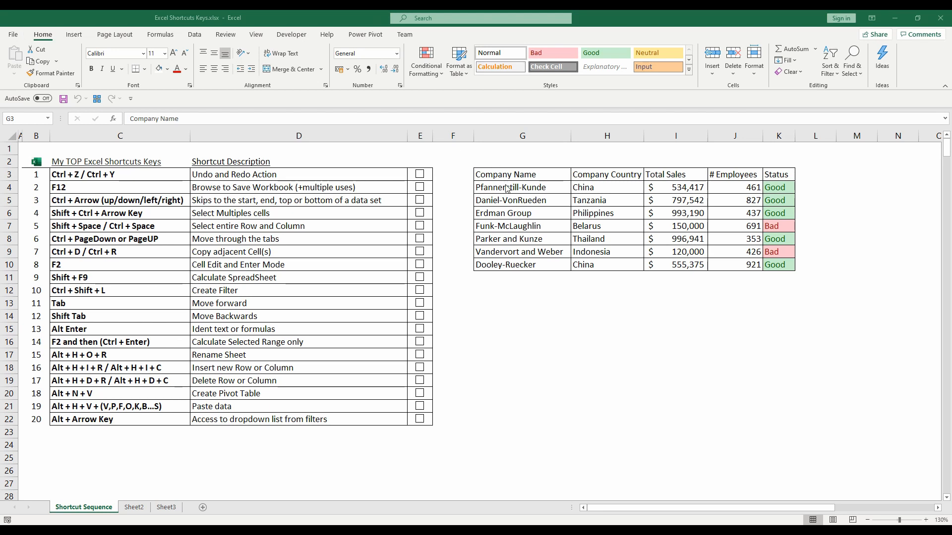
# - Fill the company names in G4:G10 with the dark blue-gray theme color
pyautogui.moveTo(524, 187); pyautogui.dragTo(519, 263)
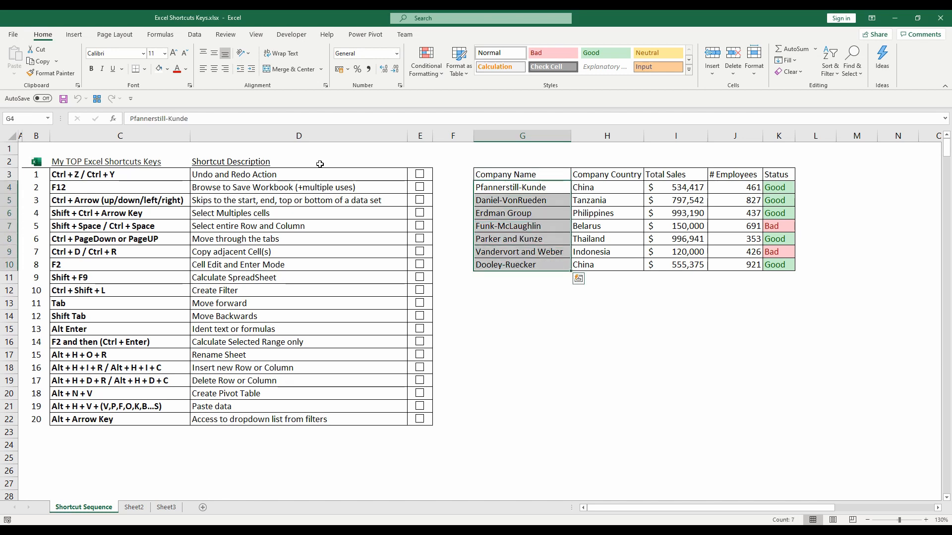
pyautogui.click(168, 70)
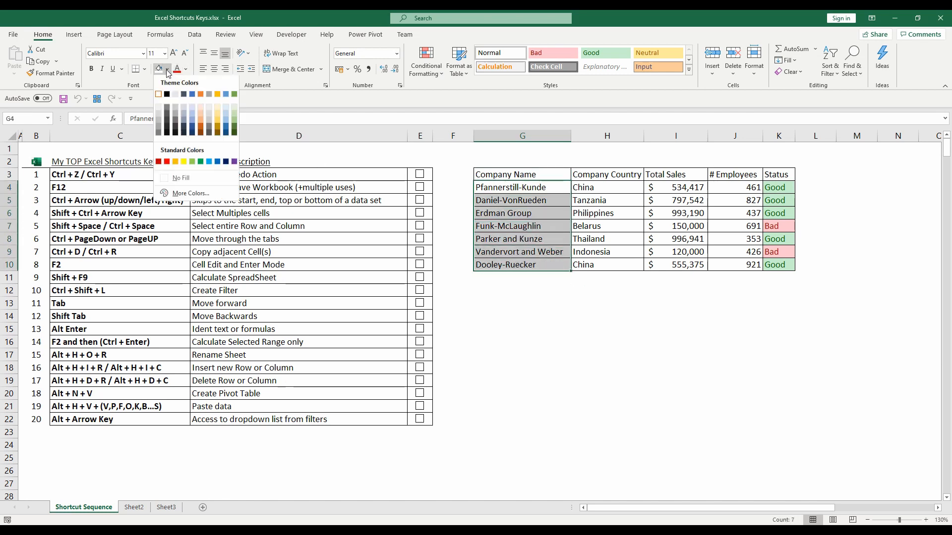
pyautogui.click(186, 98)
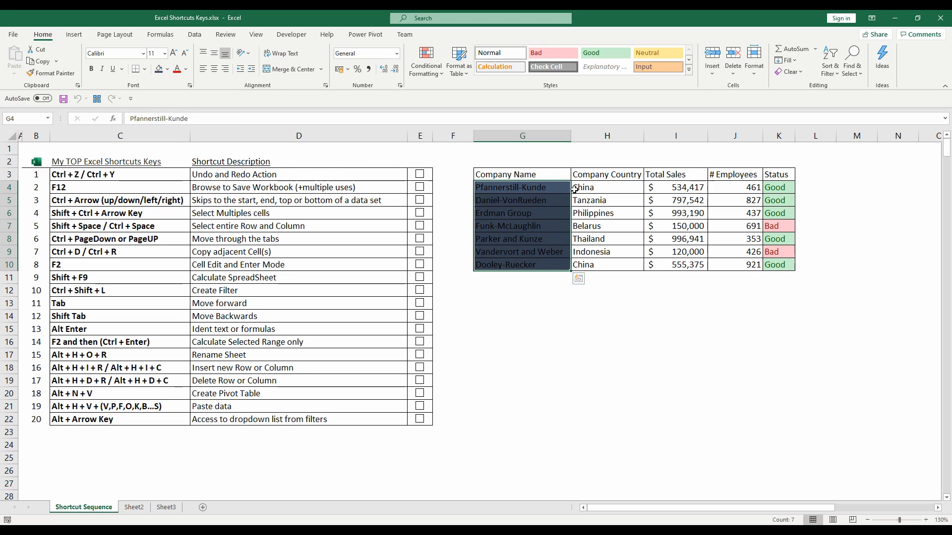
# - Undo the fill color on the company names and redo it
pyautogui.hotkey('ctrl', 'z')
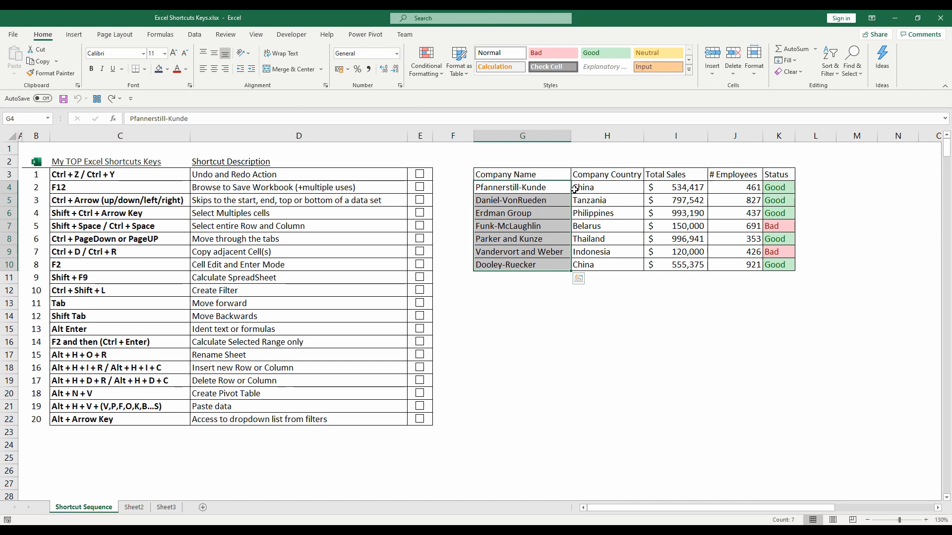
pyautogui.hotkey('ctrl', 'y')
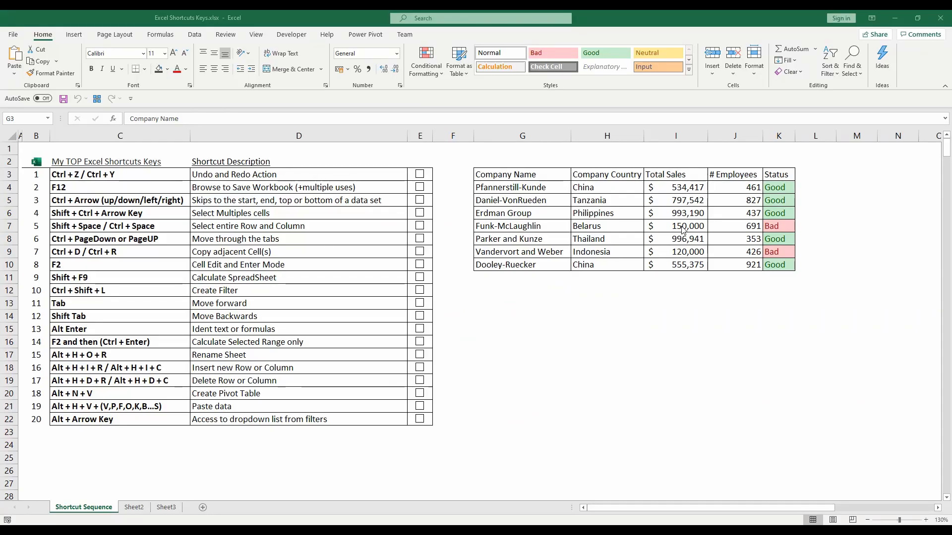
# - Copy the workbook's folder path from the Save As dialog, and leave the dialog without saving
pyautogui.click(556, 177)
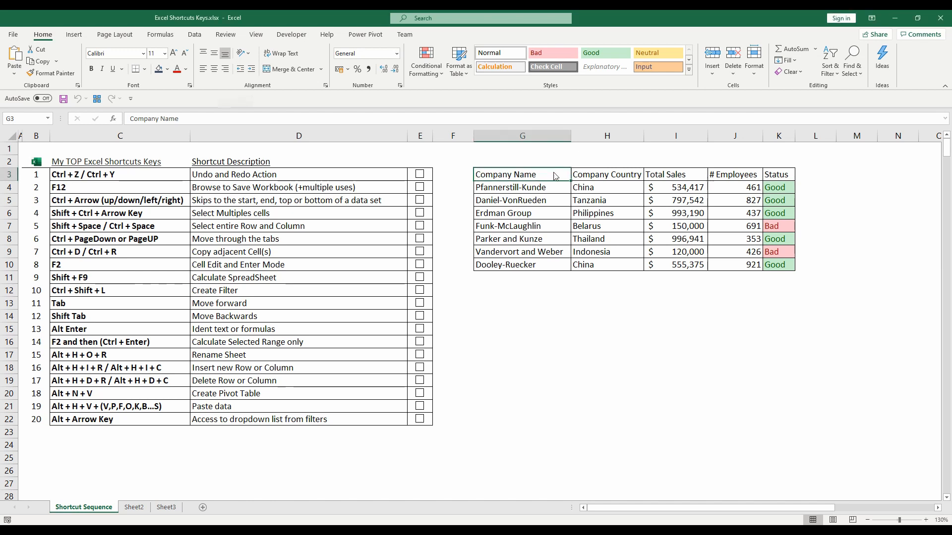
pyautogui.press('F12')
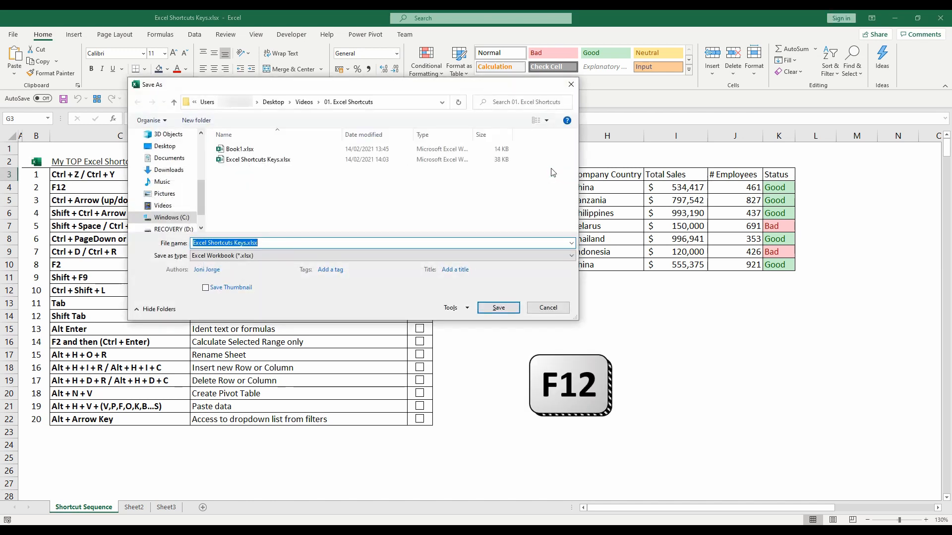
pyautogui.click(402, 104)
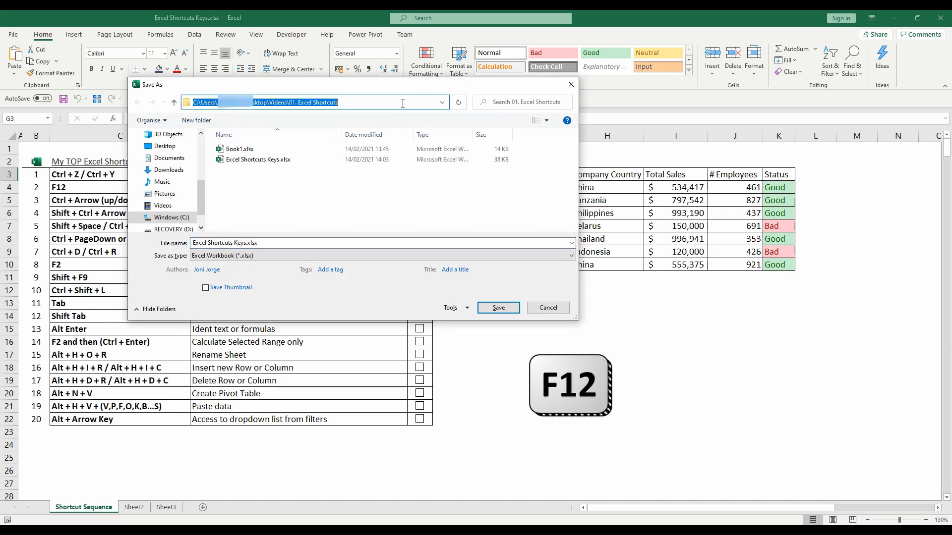
pyautogui.rightClick(329, 102)
pyautogui.click(349, 135)
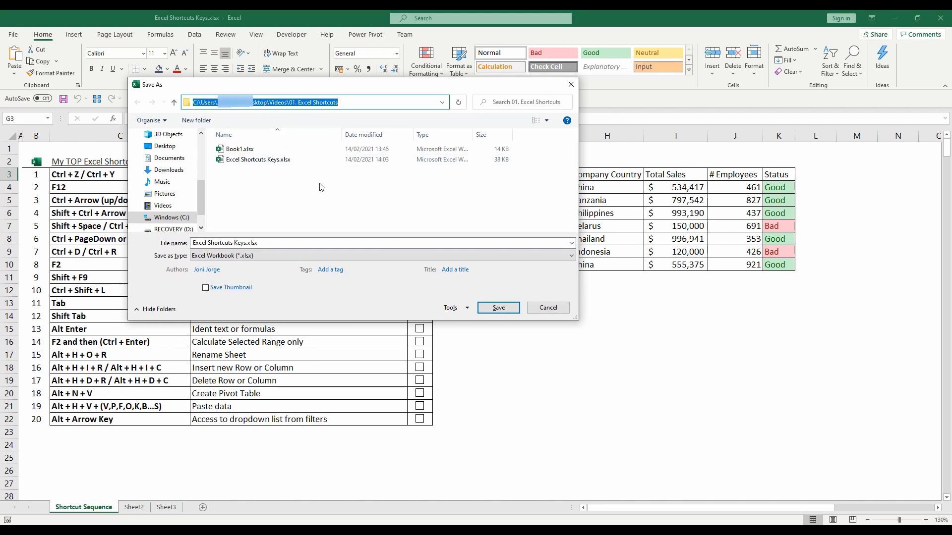
pyautogui.press('Escape')
pyautogui.press('F12')
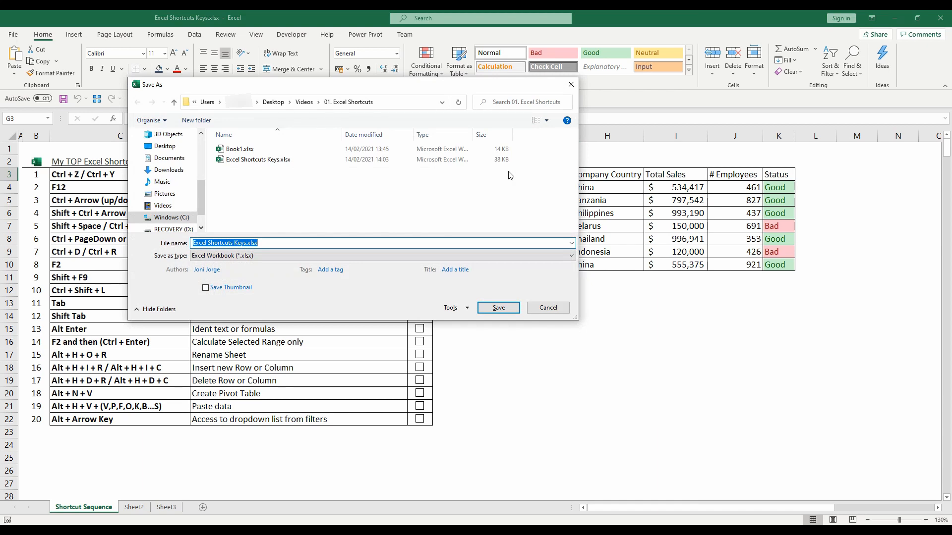
pyautogui.click(549, 307)
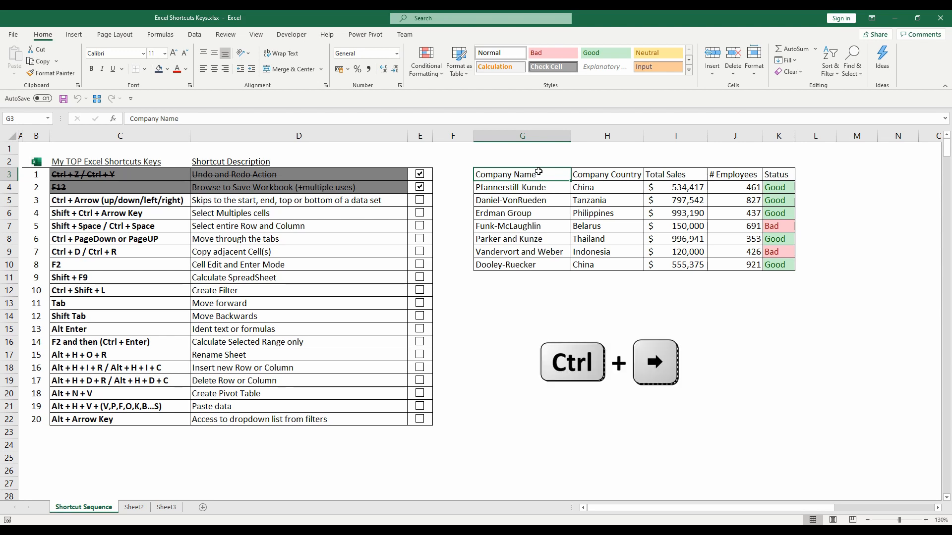
# - Jump from G3 around the corners of the company table back to G3, and tick off shortcut 3 in the checklist
pyautogui.hotkey('ctrl', 'Right')
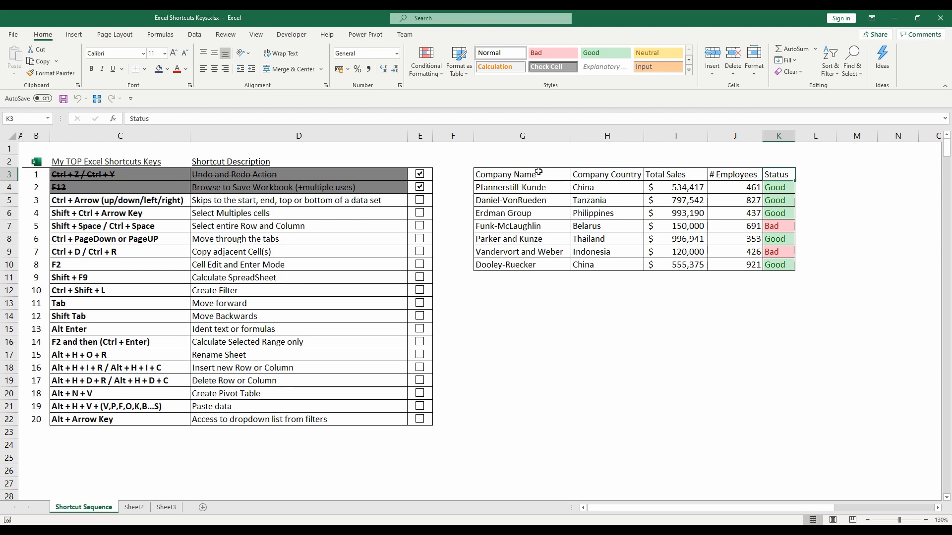
pyautogui.hotkey('ctrl', 'Down')
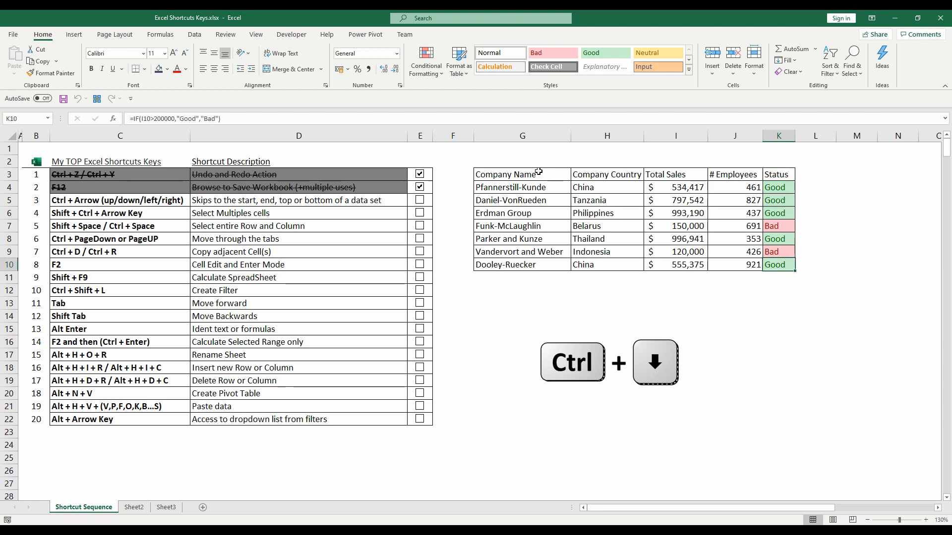
pyautogui.hotkey('ctrl', 'Left')
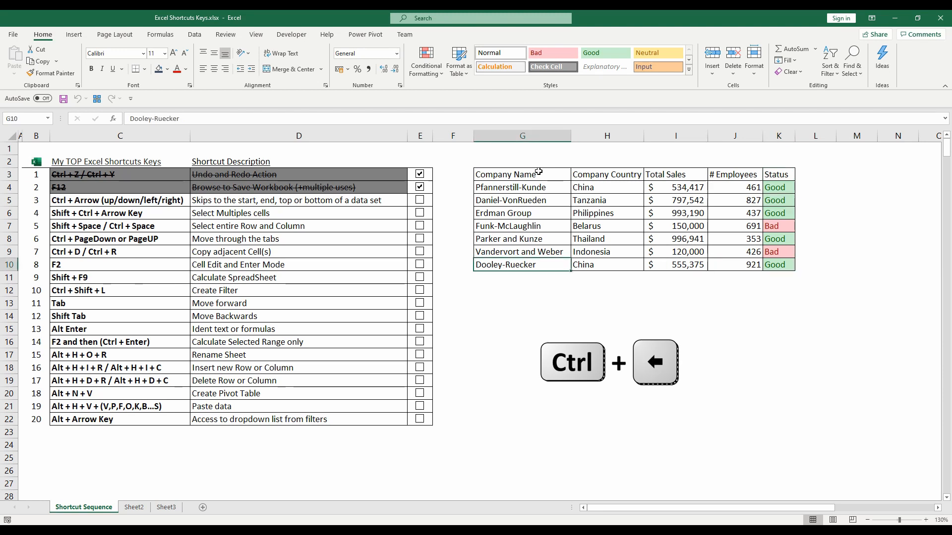
pyautogui.hotkey('ctrl', 'Up')
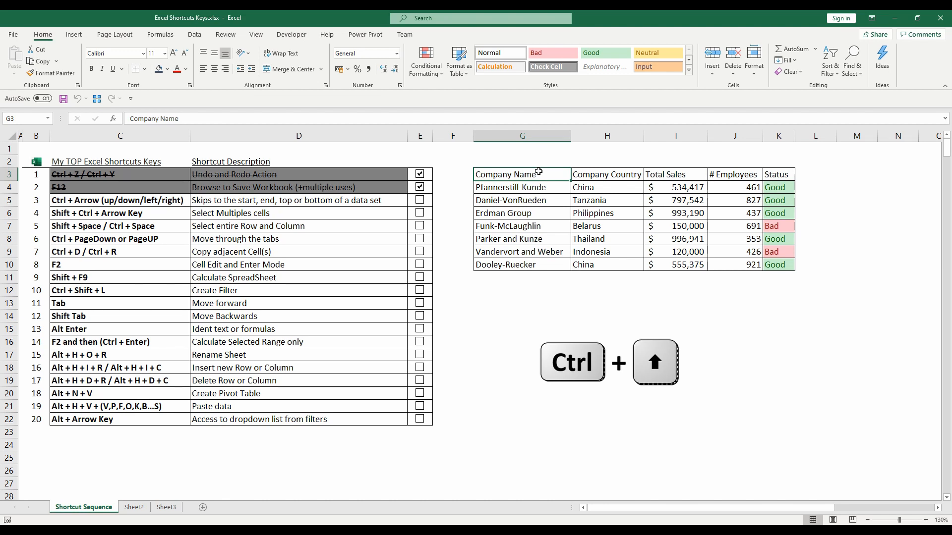
pyautogui.click(420, 200)
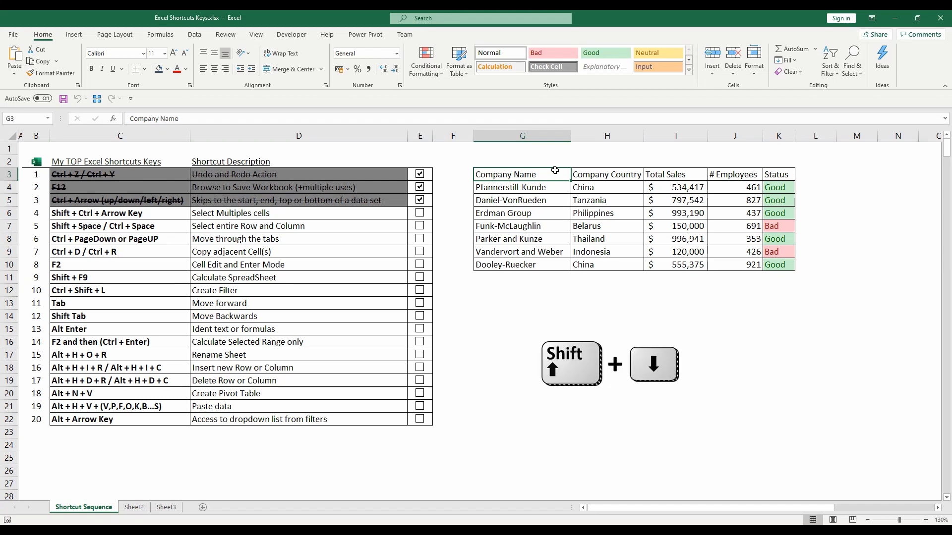
# - Extend the selection from G3 down to row 10 and across to the Status column, covering the company table
pyautogui.hotkey('shift', 'Down')
pyautogui.hotkey('shift', 'Down')
pyautogui.hotkey('shift', 'Down')
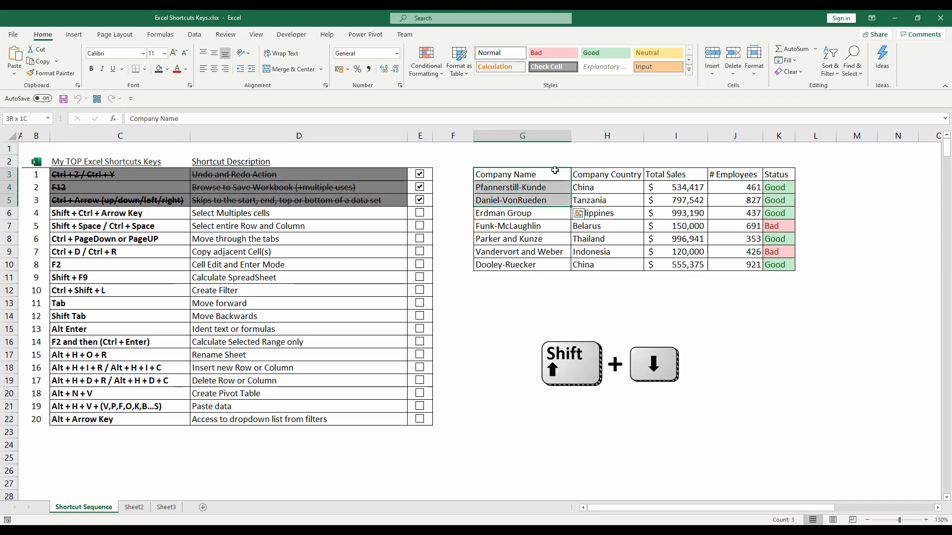
pyautogui.hotkey('shift', 'Down')
pyautogui.hotkey('shift', 'Down')
pyautogui.hotkey('shift', 'Down')
pyautogui.hotkey('shift', 'Down')
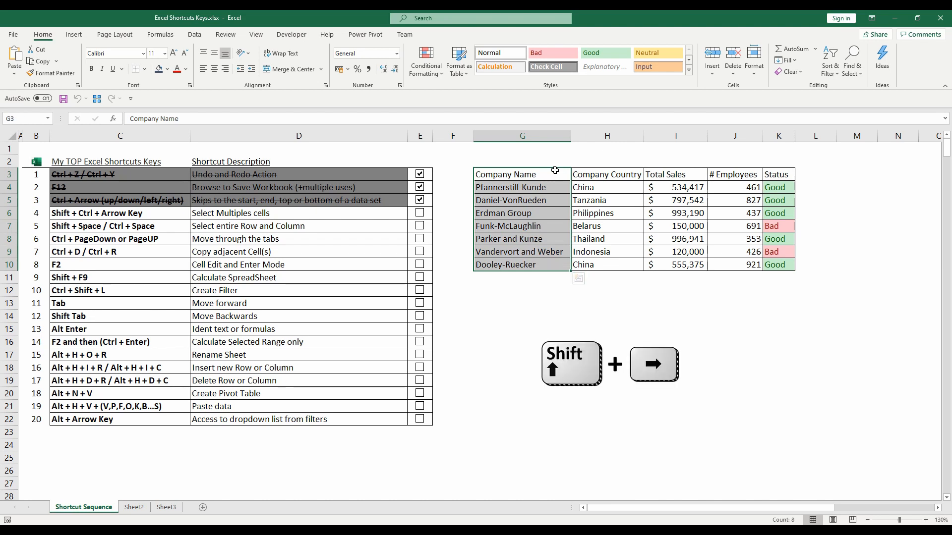
pyautogui.hotkey('shift', 'Right')
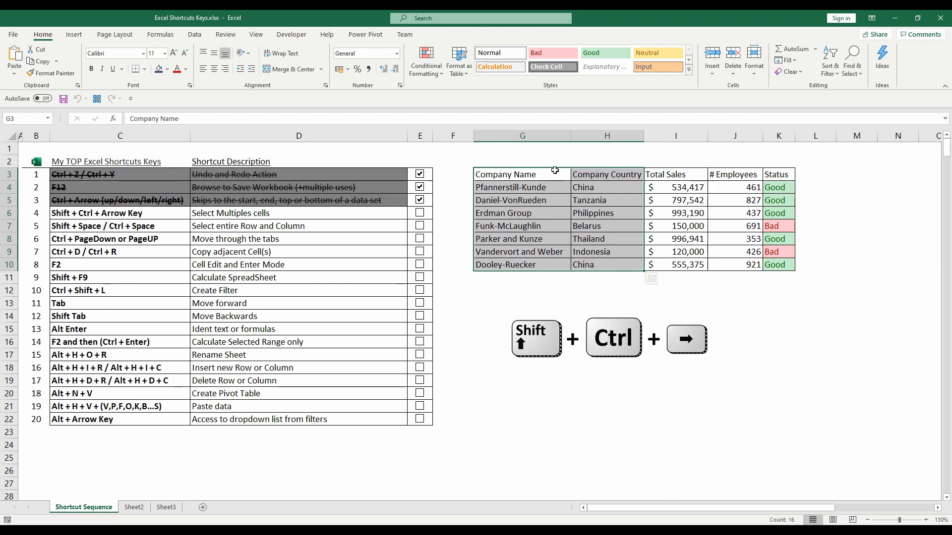
pyautogui.hotkey('shift', 'ctrl', 'Right')
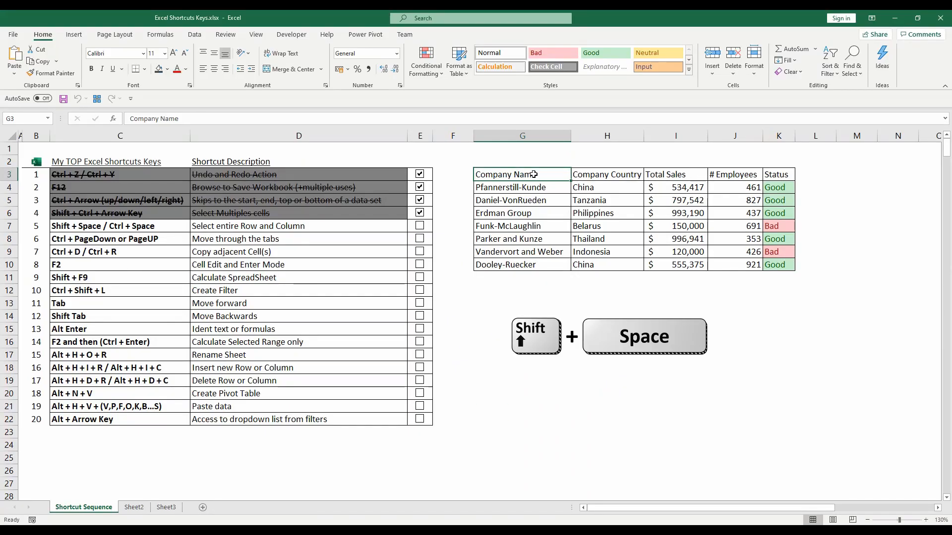
# - Select all of row 3 from the Company Name header, and all of column I from the Total Sales header
pyautogui.hotkey('shift', 'space')
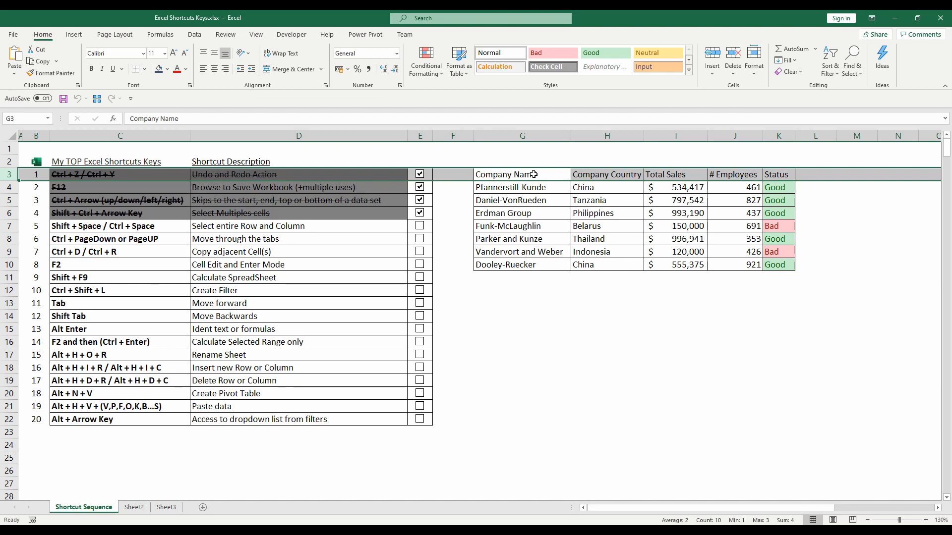
pyautogui.click(680, 176)
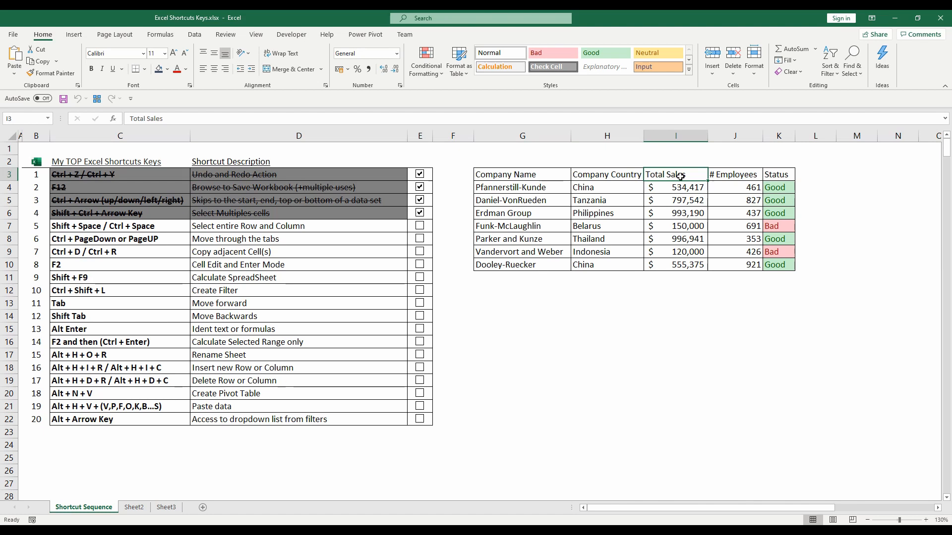
pyautogui.hotkey('ctrl', 'space')
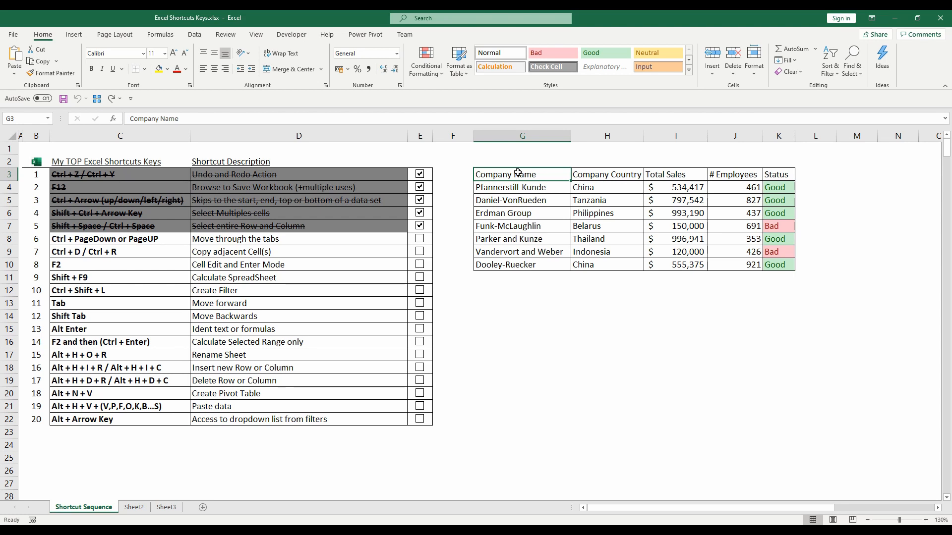
# - View Sheet2 and Sheet3 and return to the Shortcut Sequence sheet
pyautogui.click(134, 508)
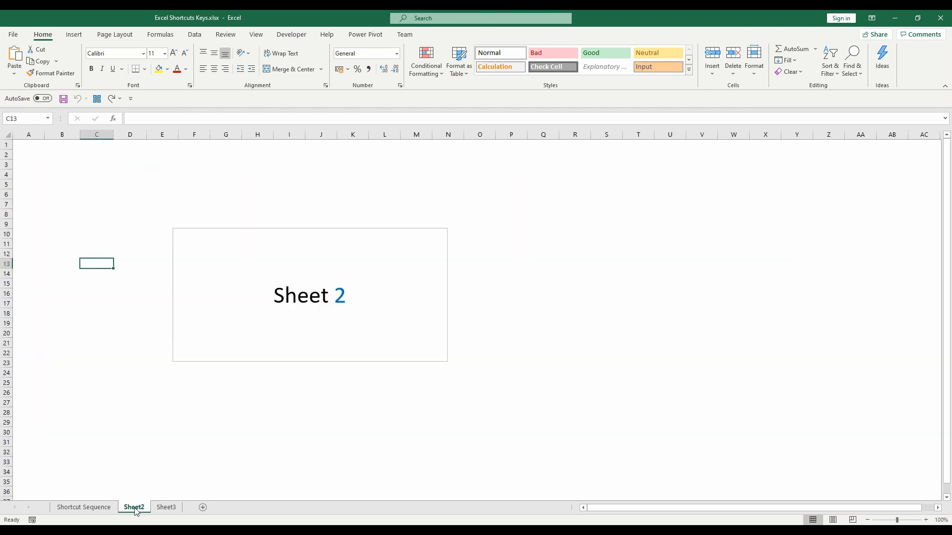
pyautogui.click(164, 508)
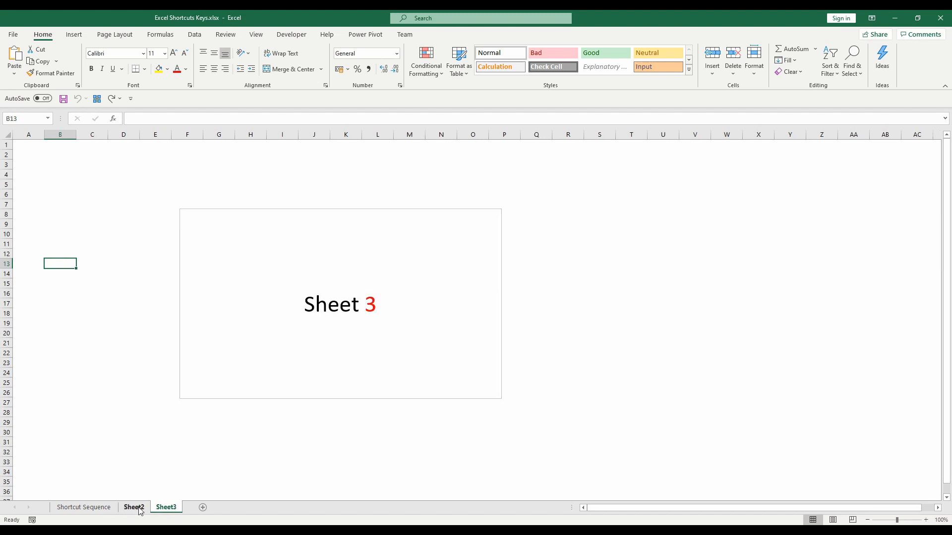
pyautogui.click(104, 509)
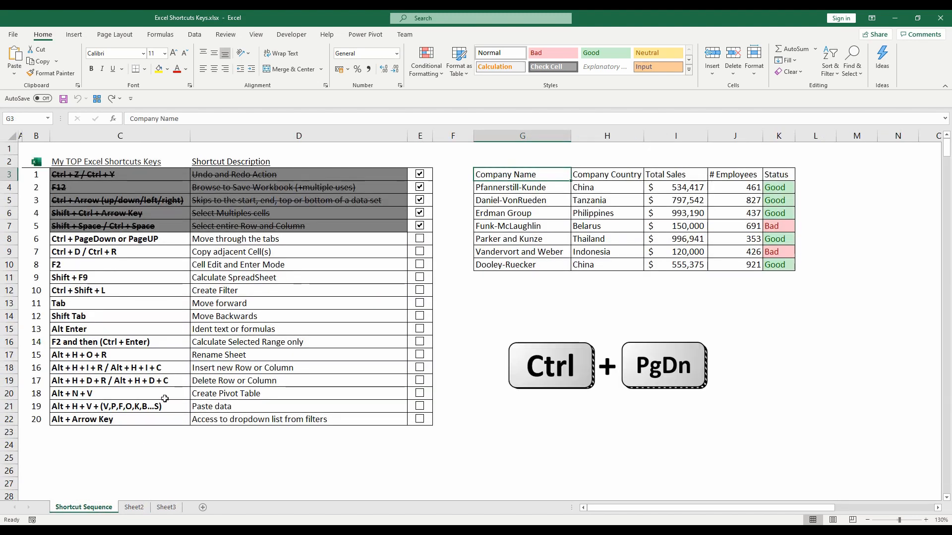
# - Move forward one sheet at a time to Sheet3 and back the same way to Shortcut Sequence
pyautogui.hotkey('ctrl', 'pagedown')
pyautogui.hotkey('ctrl', 'pagedown')
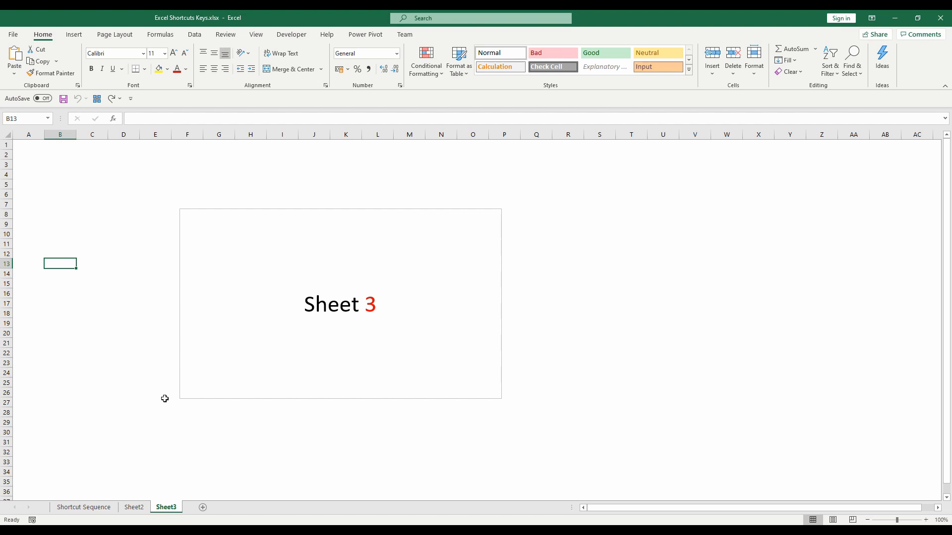
pyautogui.hotkey('ctrl', 'pageup')
pyautogui.hotkey('ctrl', 'pageup')
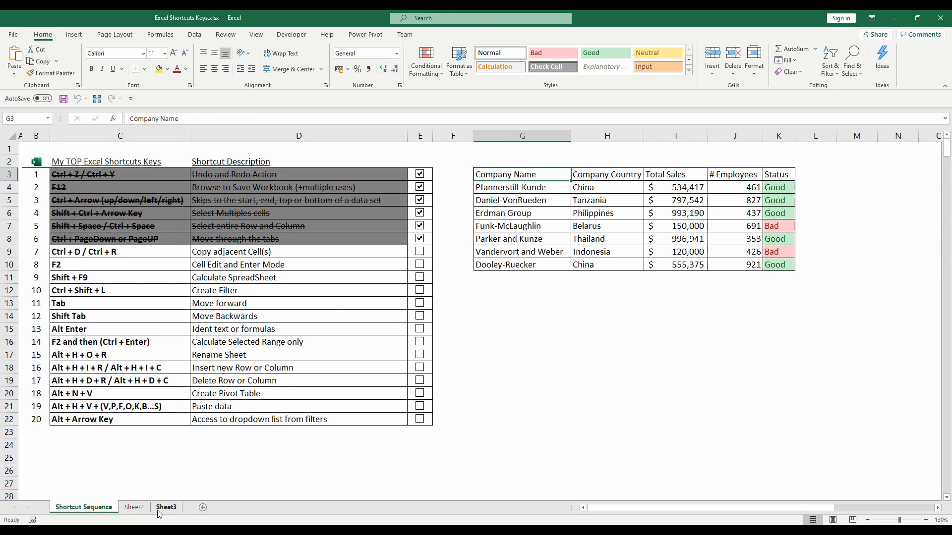
# - Switch to the Book1 workbook and activate Sheet17 from the full list of sheets
pyautogui.moveTo(188, 520)
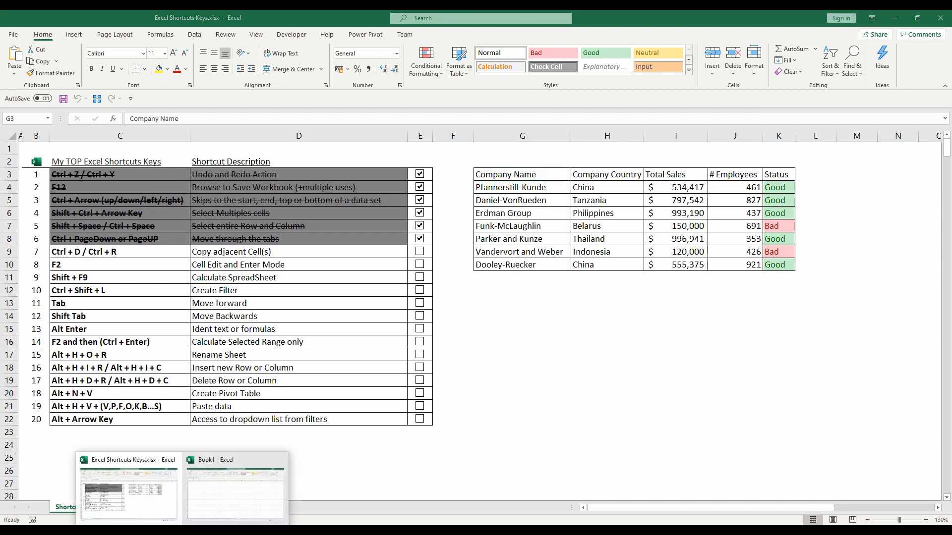
pyautogui.click(206, 507)
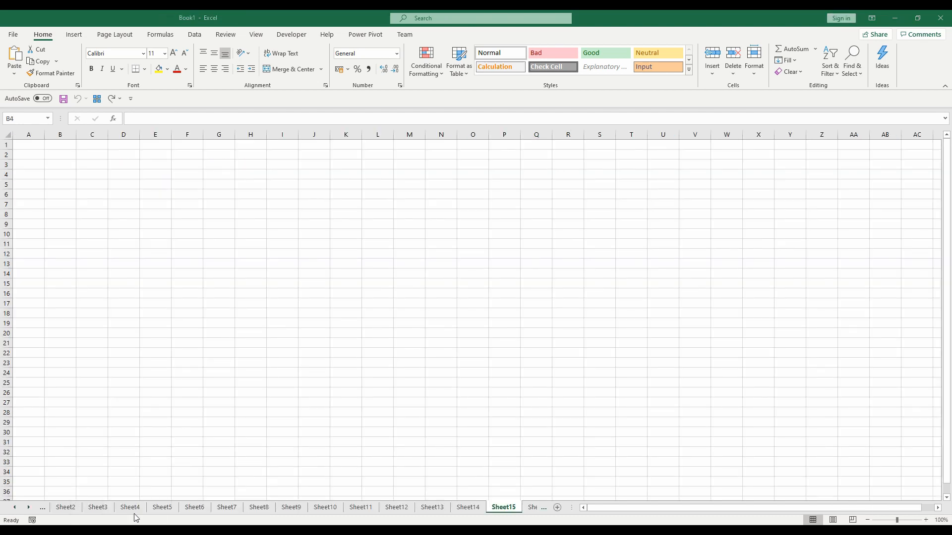
pyautogui.click(15, 508)
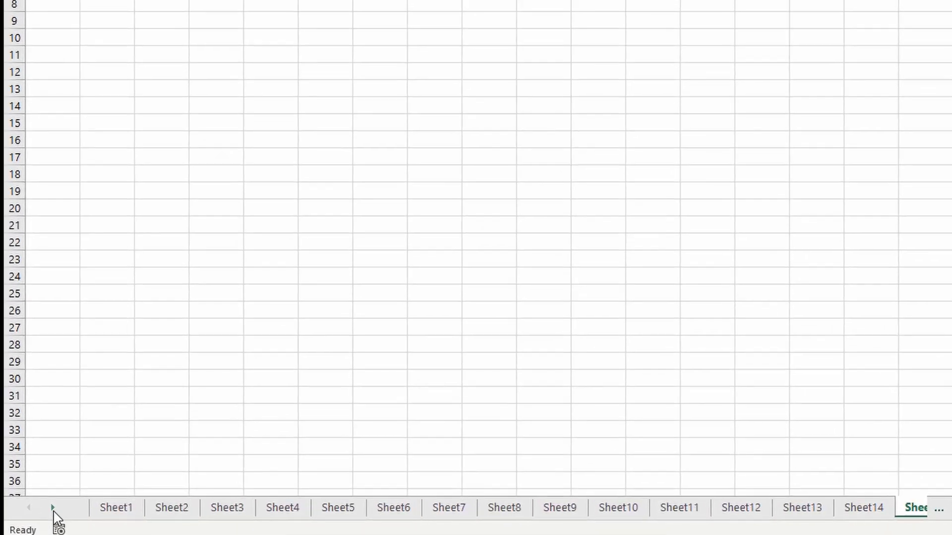
pyautogui.rightClick(53, 512)
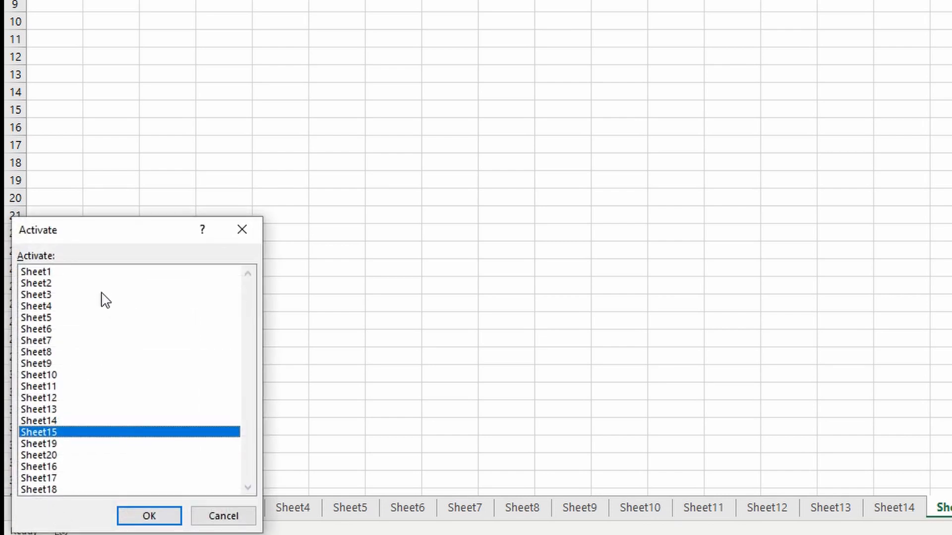
pyautogui.click(85, 274)
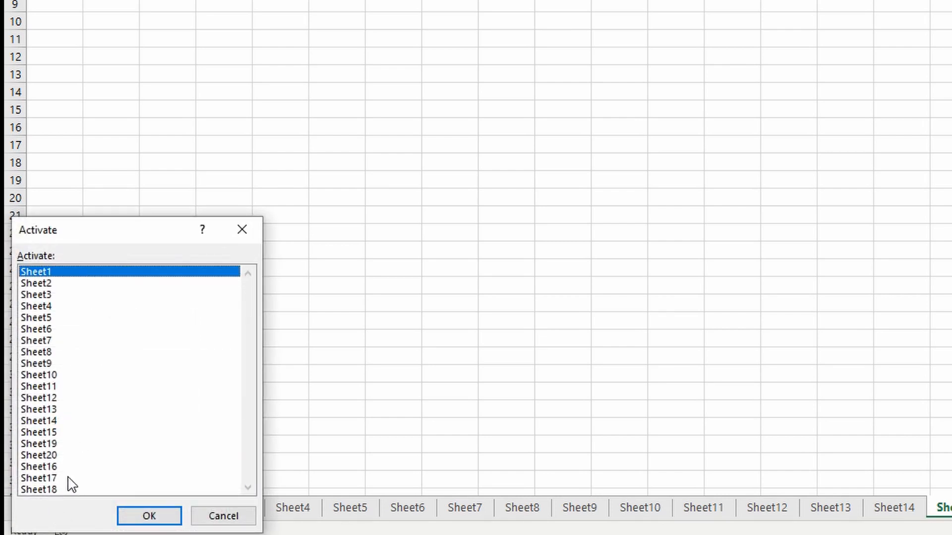
pyautogui.click(49, 478)
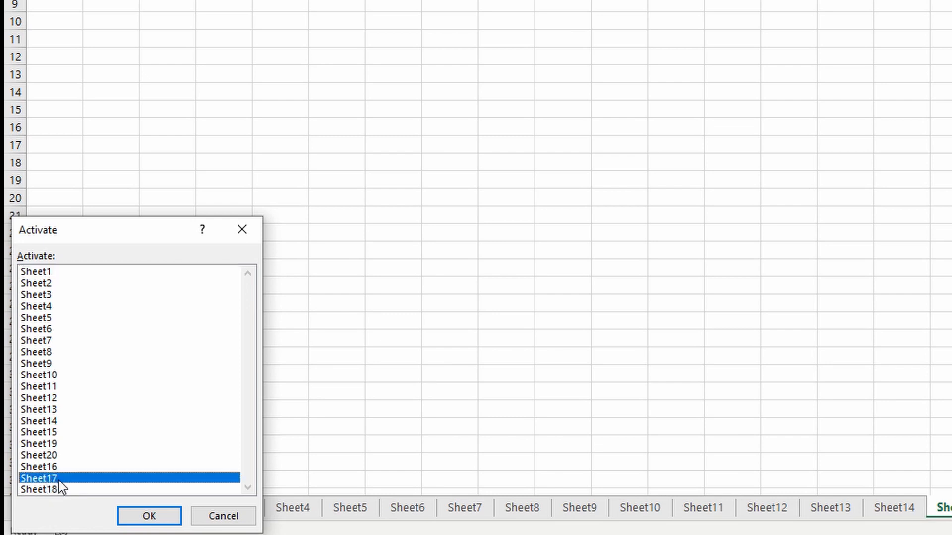
pyautogui.click(157, 511)
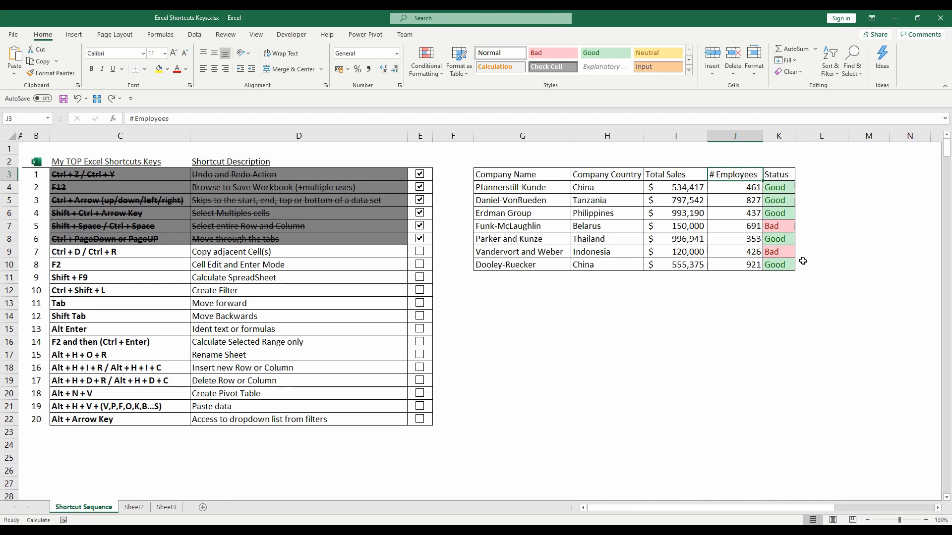
# - Fill the Status header from K3 across into the adjacent cell L3
pyautogui.click(785, 175)
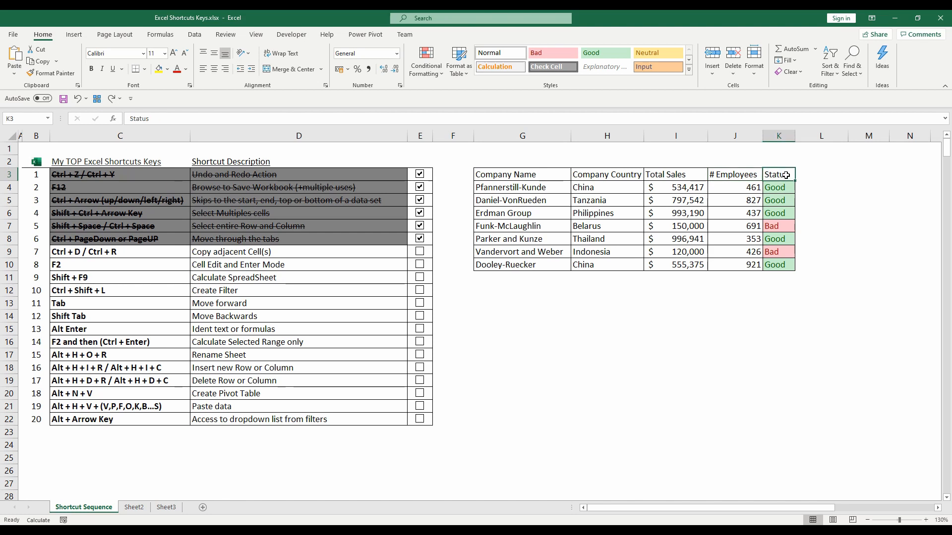
pyautogui.moveTo(786, 175); pyautogui.dragTo(806, 174)
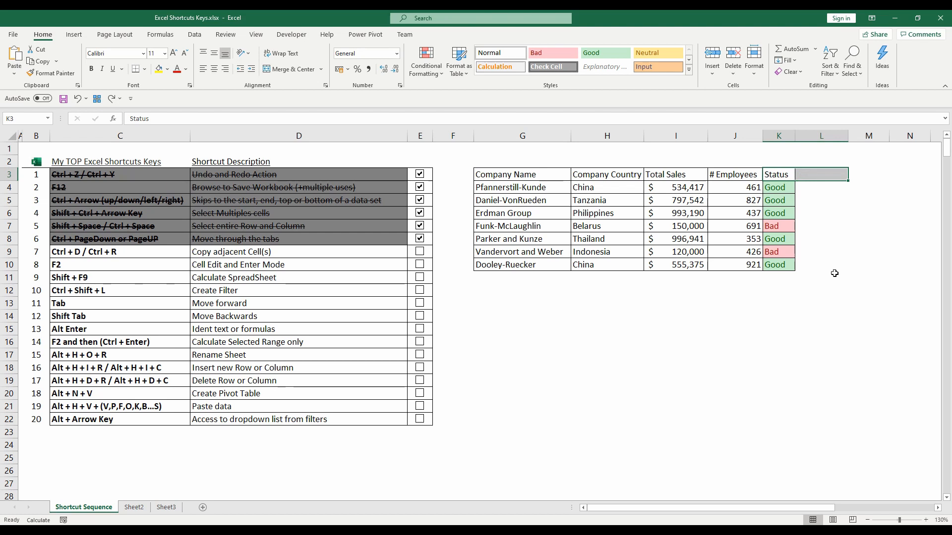
pyautogui.hotkey('ctrl', 'r')
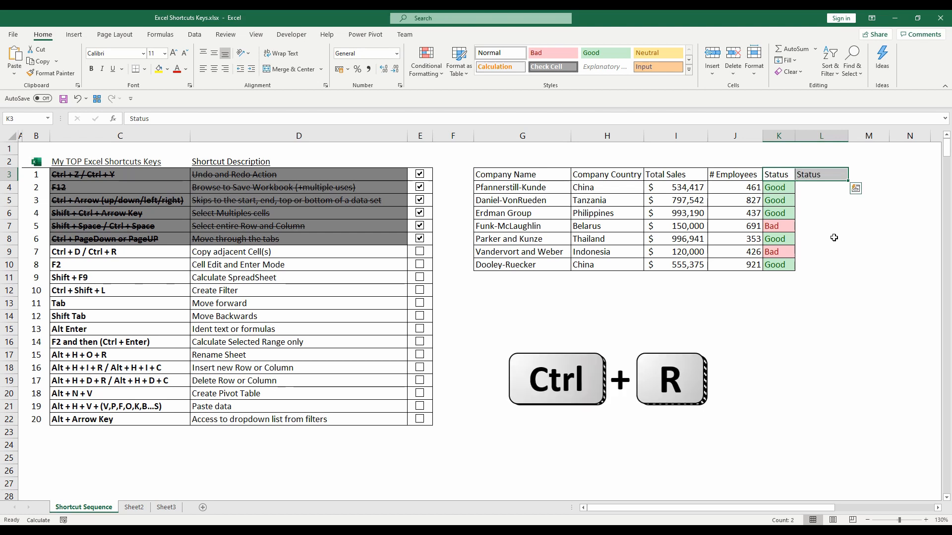
pyautogui.click(823, 213)
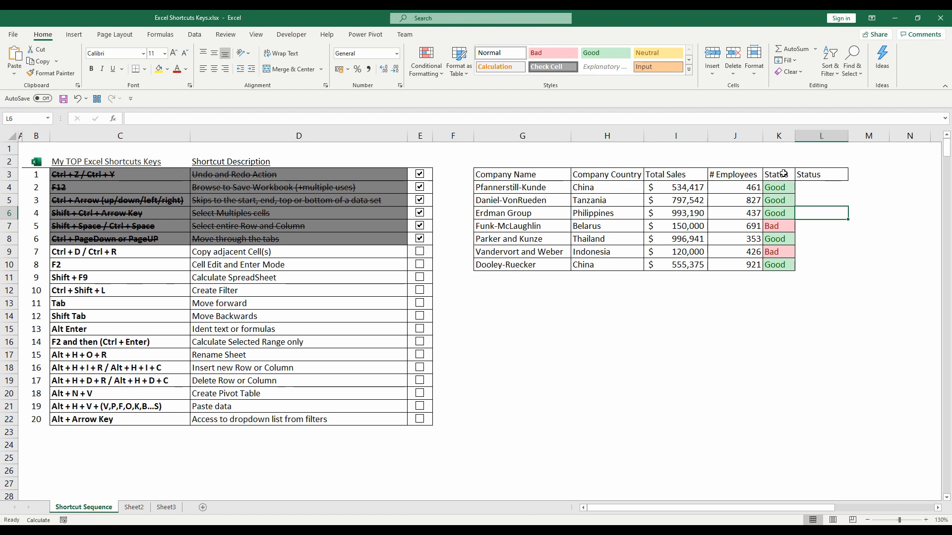
# - Change the header in L3 to Tax and paste the formula =I4*(1-20%) into L4
pyautogui.click(805, 174)
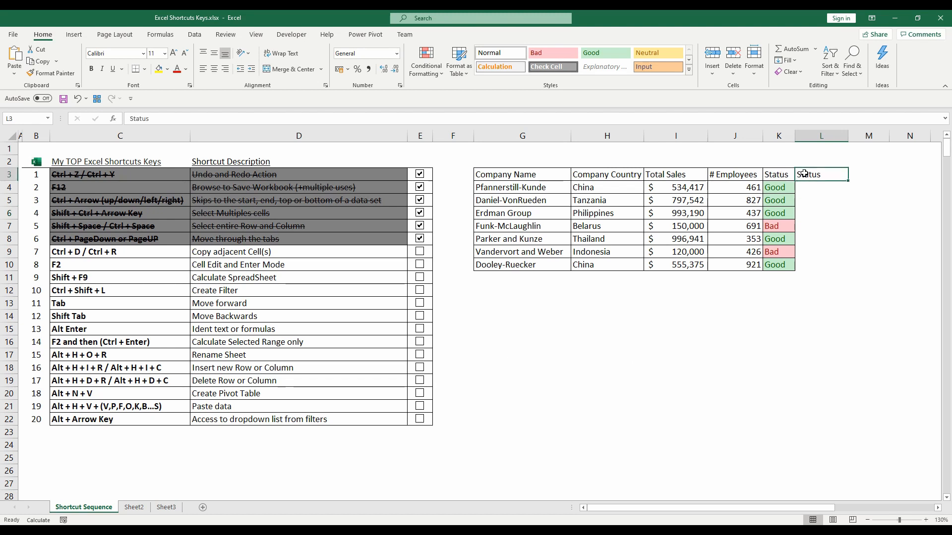
pyautogui.write('Tax')
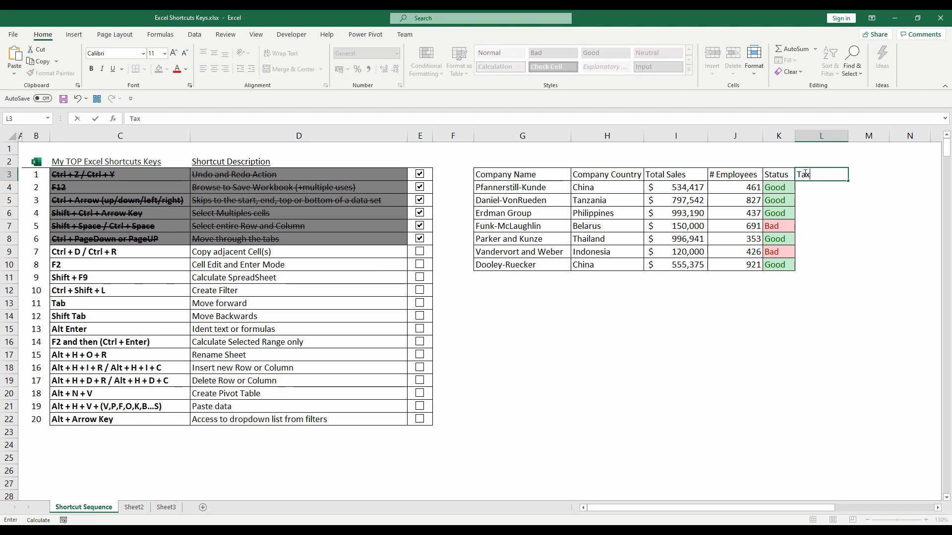
pyautogui.press('Return')
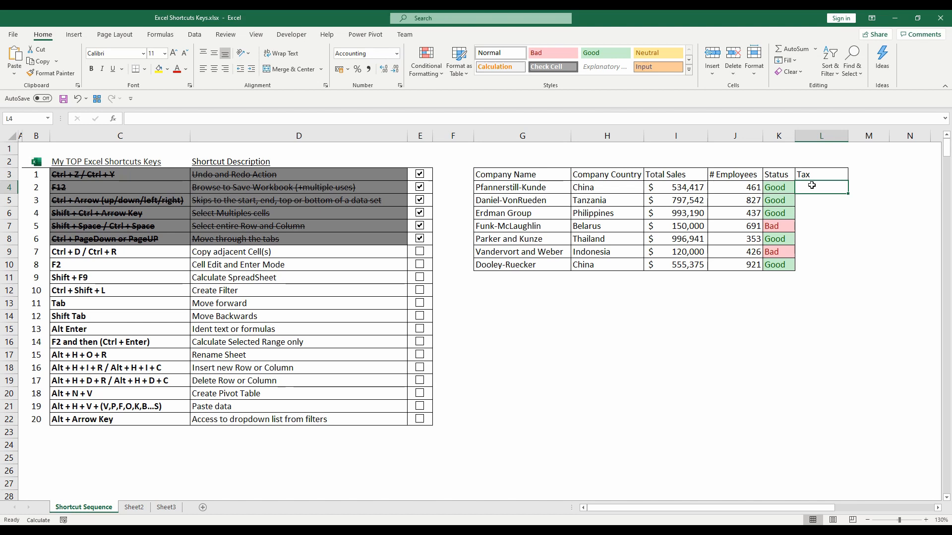
pyautogui.write('=I4*(1-20%)')
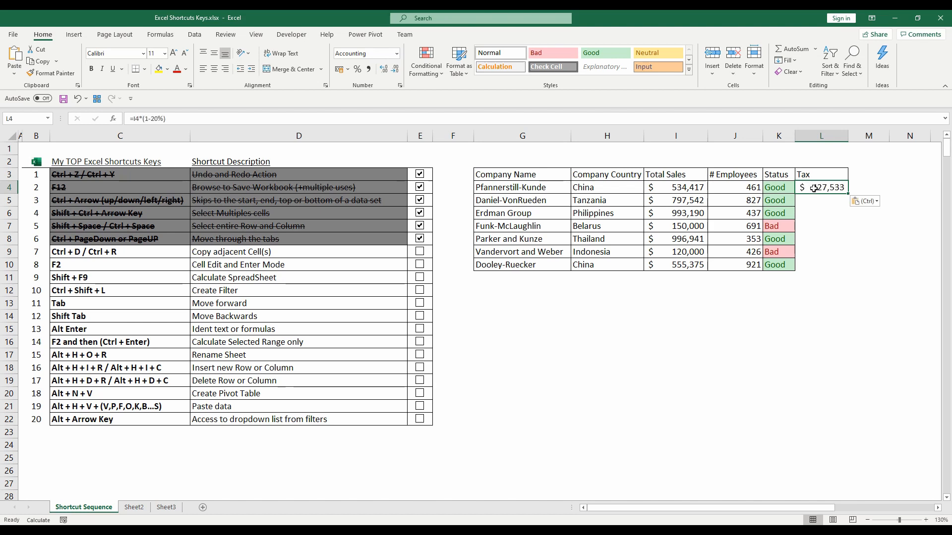
pyautogui.press('F2')
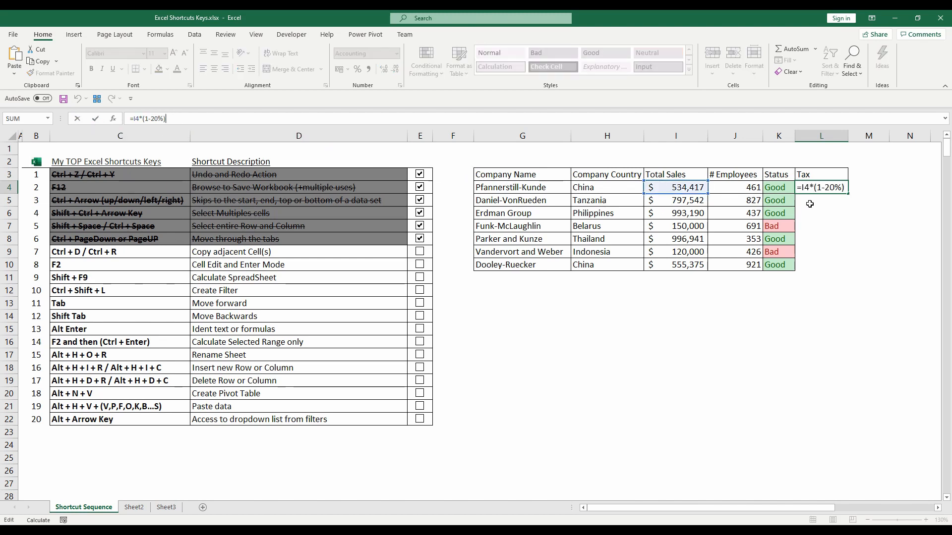
pyautogui.hotkey('ctrl', 'Return')
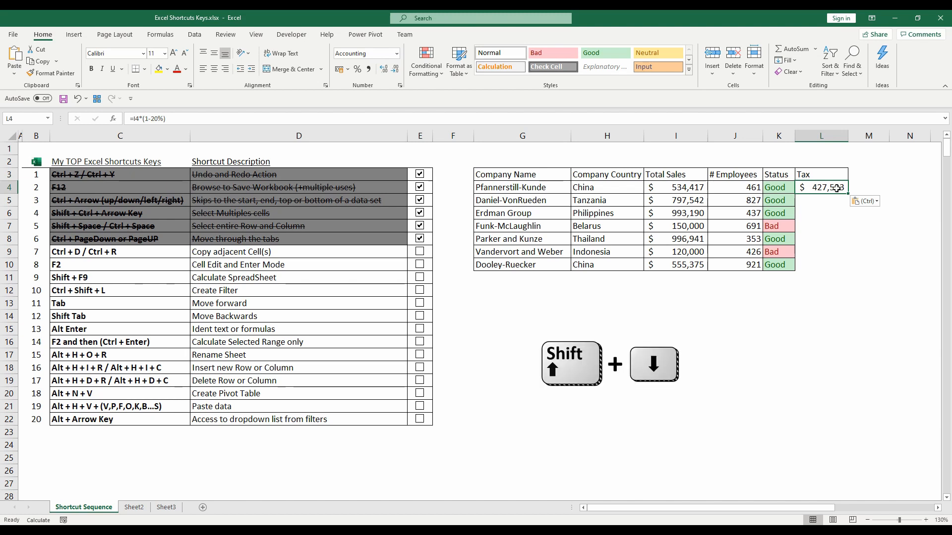
# - Fill the Tax formula from L4 down through L10
pyautogui.hotkey('shift', 'Down')
pyautogui.hotkey('shift', 'Down')
pyautogui.hotkey('shift', 'Down')
pyautogui.hotkey('shift', 'Down')
pyautogui.hotkey('shift', 'Down')
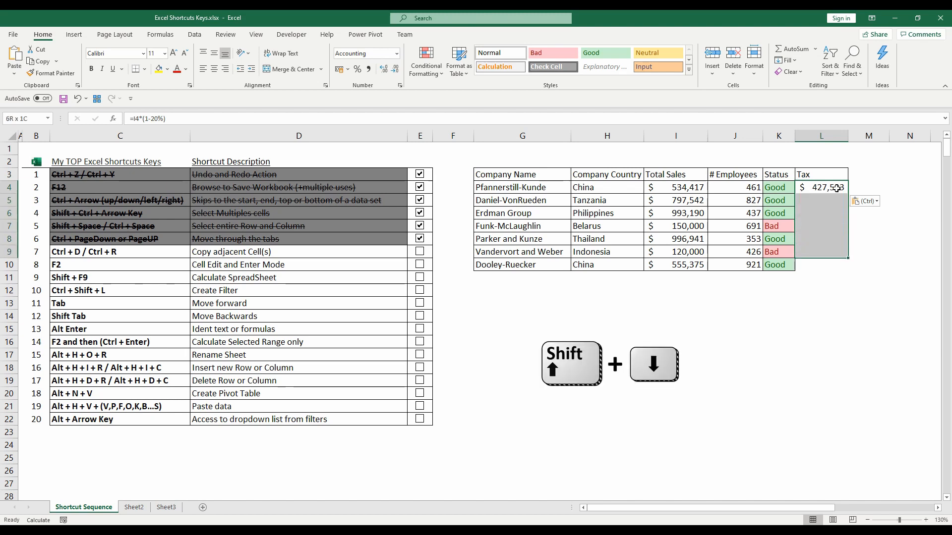
pyautogui.hotkey('shift', 'Down')
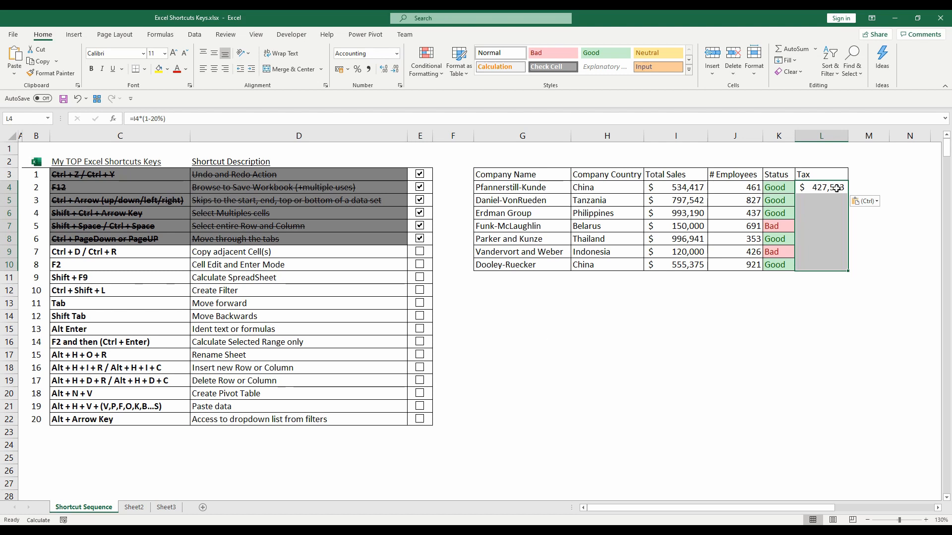
pyautogui.hotkey('ctrl', 'd')
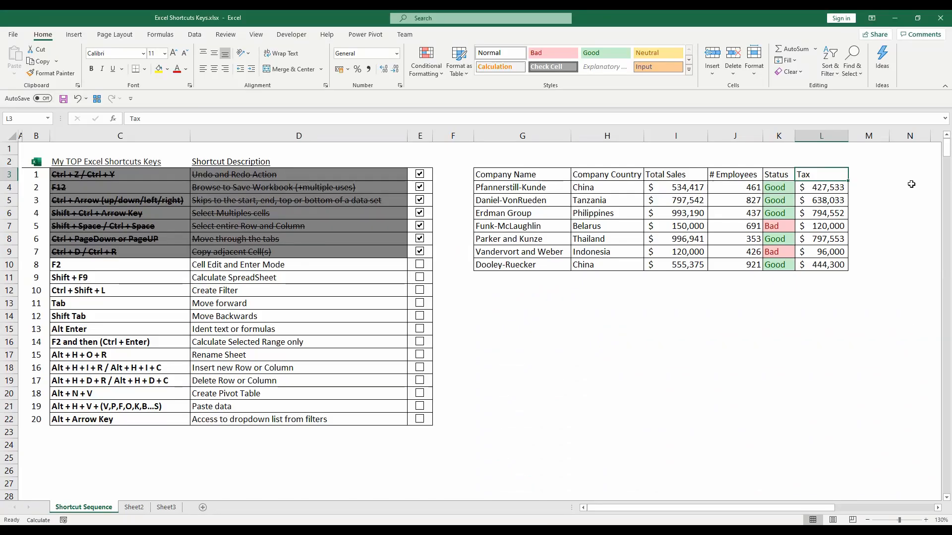
# - Edit the Tax formula in L4 to =I4*(1-23%) and tick off Cell Edit and Enter Mode in the checklist
pyautogui.click(836, 190)
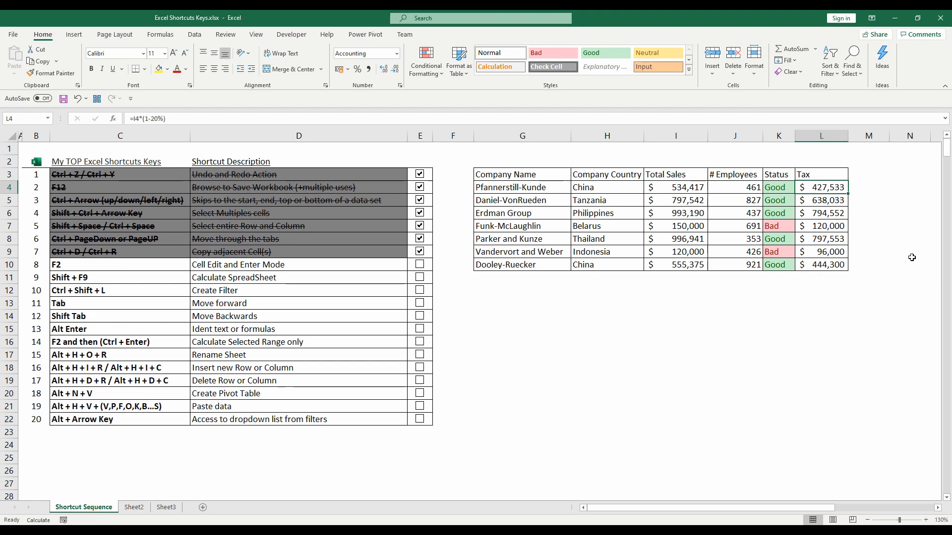
pyautogui.press('F2')
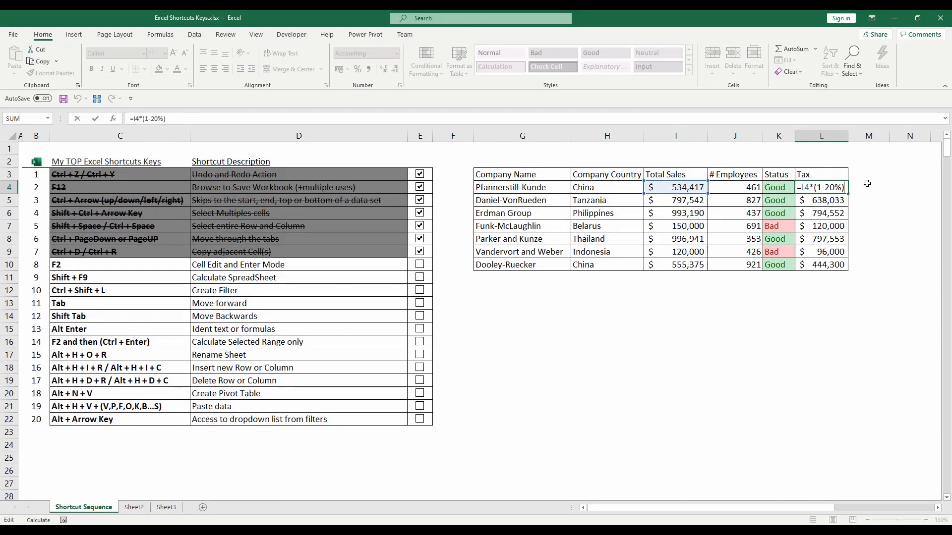
pyautogui.press('Left')
pyautogui.press('Left')
pyautogui.press('Left')
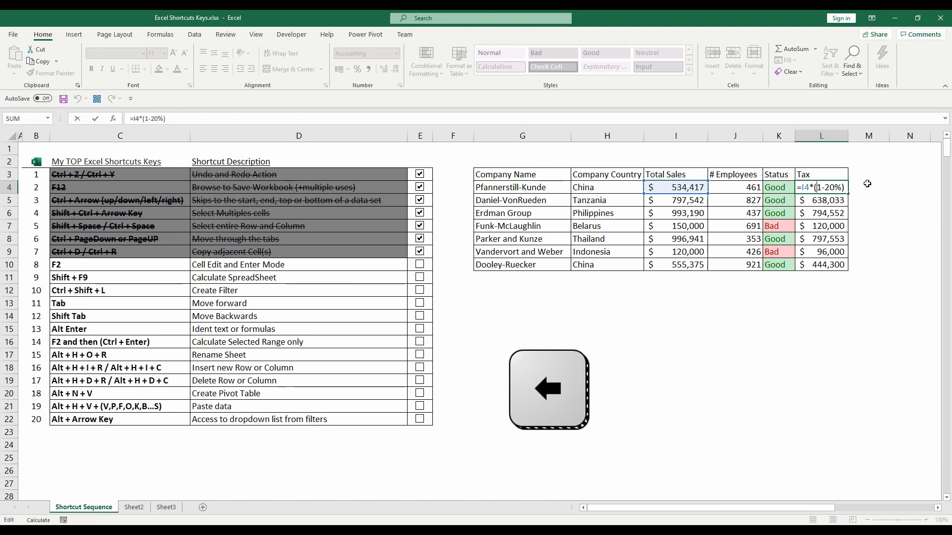
pyautogui.press('Right')
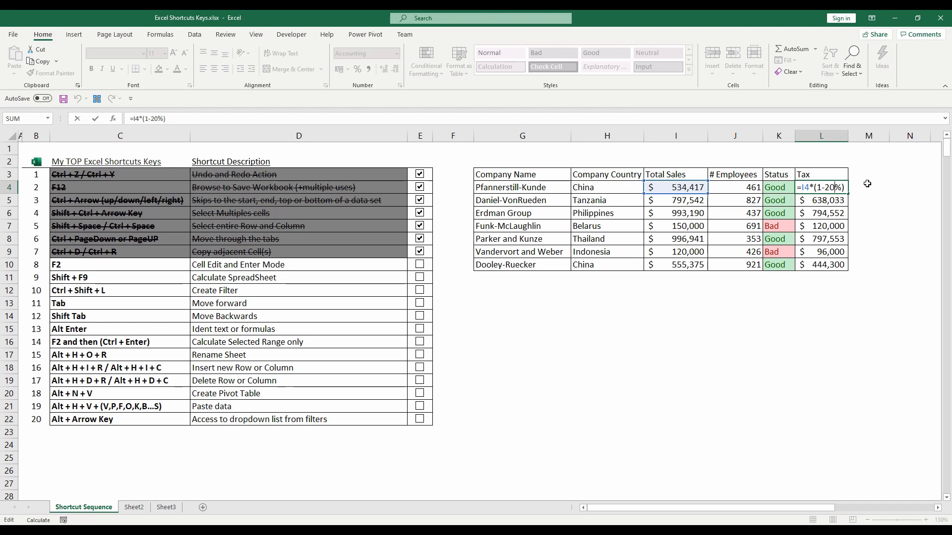
pyautogui.press('BackSpace')
pyautogui.write('3')
pyautogui.press('F2')
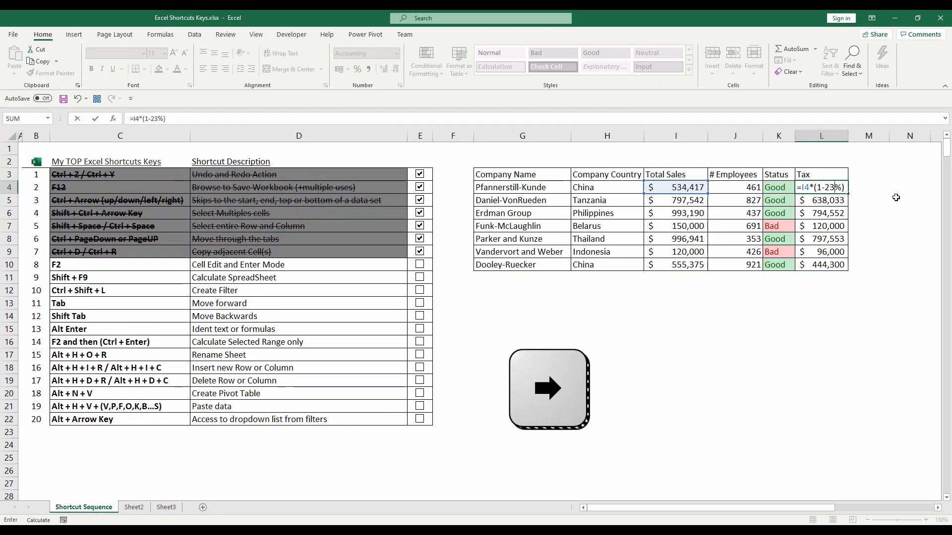
pyautogui.press('Right')
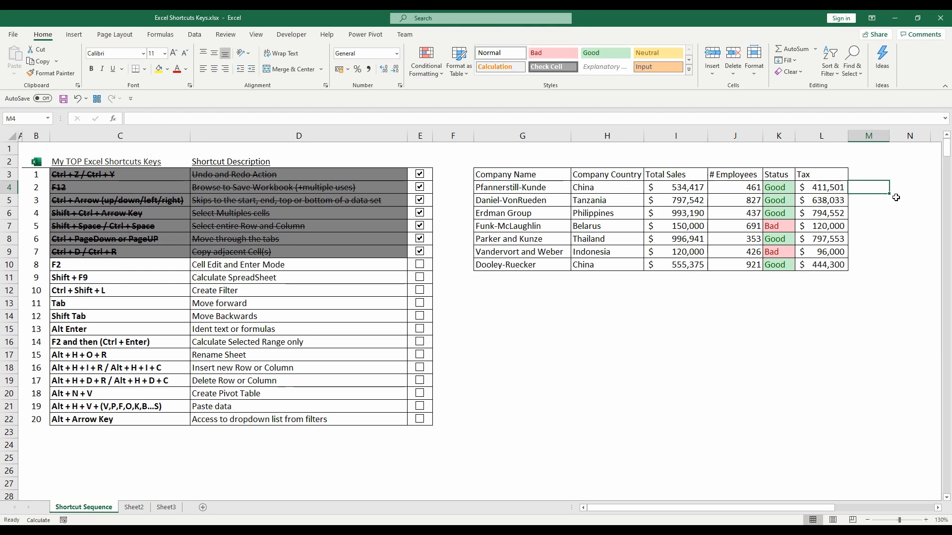
pyautogui.click(420, 265)
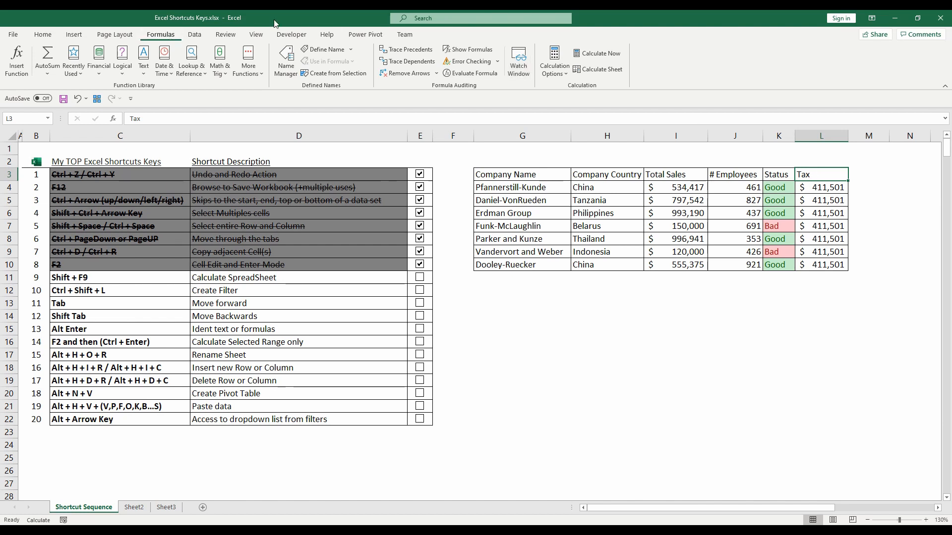
# - Recalculate the sheet in manual calculation mode and tick off Calculate SpreadSheet in the checklist
pyautogui.click(551, 70)
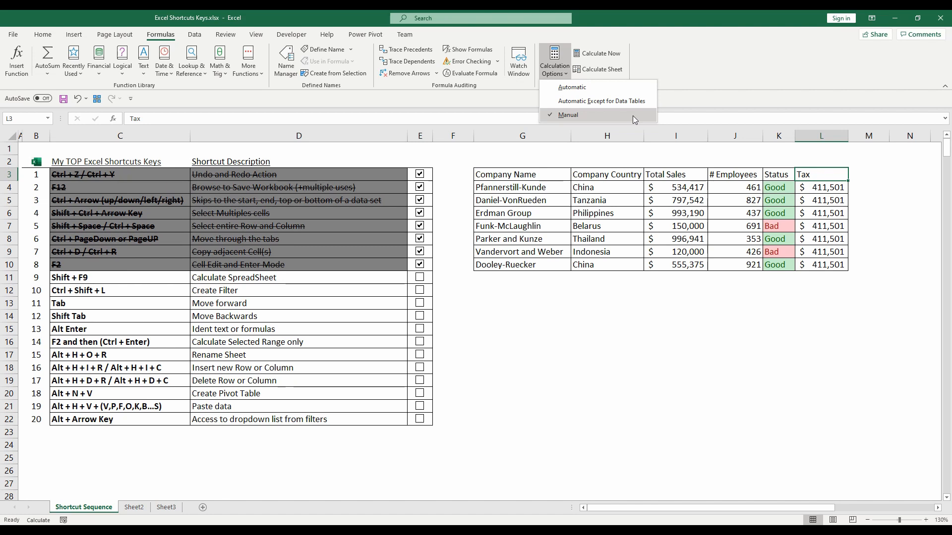
pyautogui.click(815, 174)
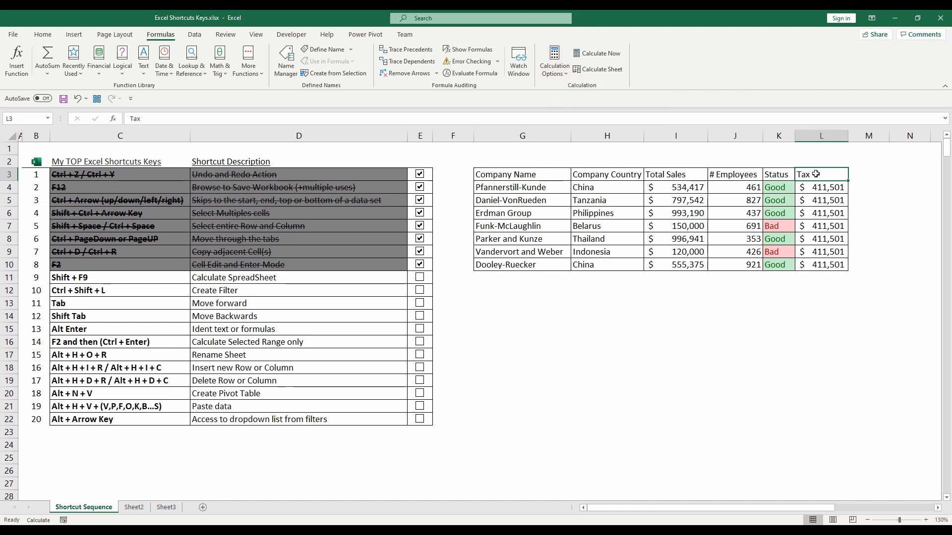
pyautogui.moveTo(818, 189); pyautogui.dragTo(826, 268)
pyautogui.click(827, 171)
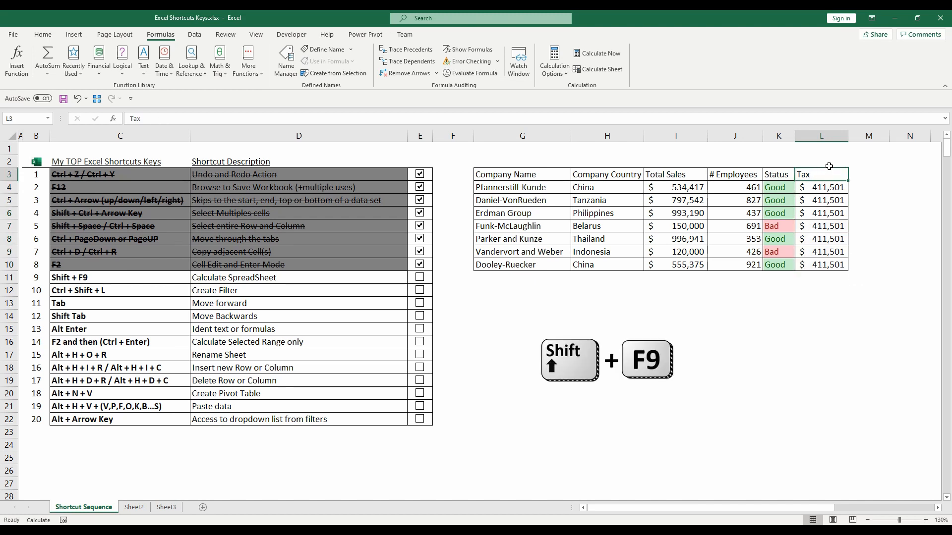
pyautogui.hotkey('shift', 'F9')
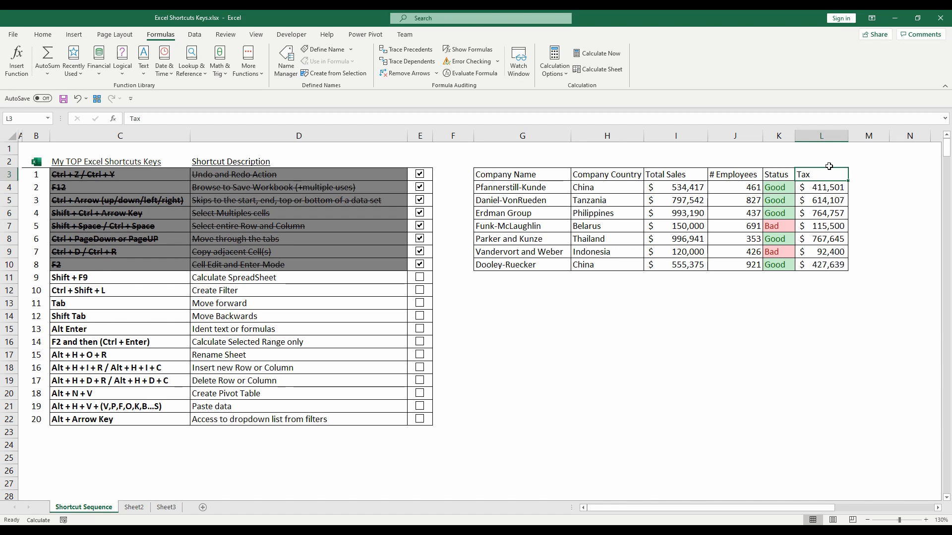
pyautogui.click(554, 74)
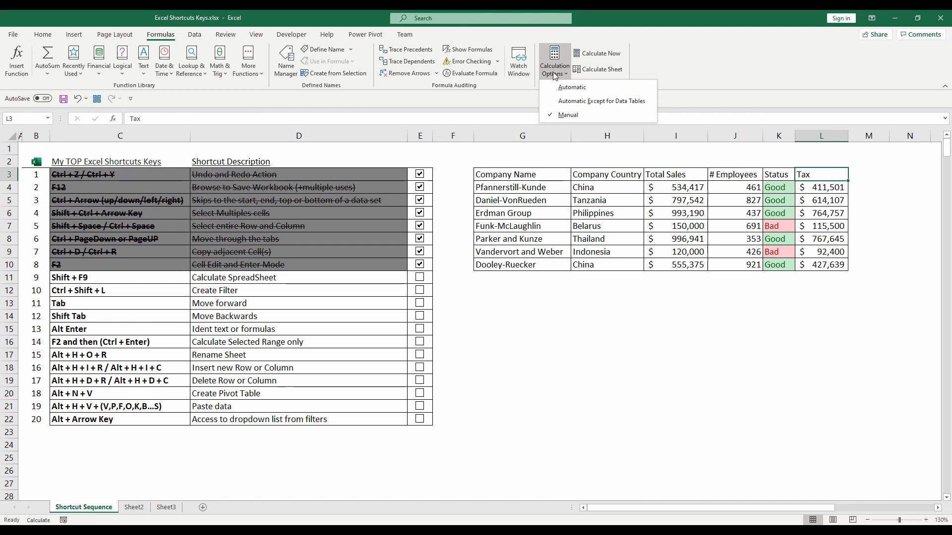
pyautogui.click(420, 277)
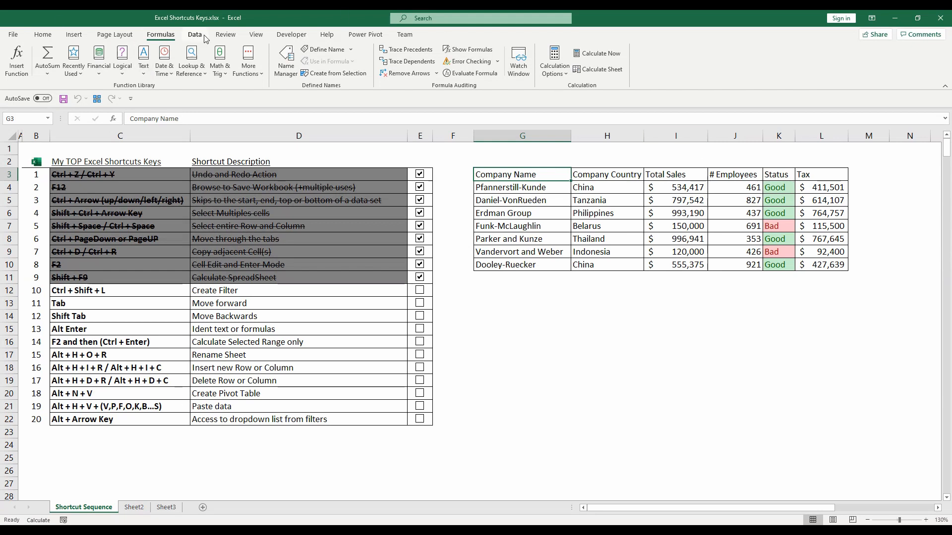
# - Try filters on the company table headers, viewing the Company Name filter choices, and remove the filters again
pyautogui.click(200, 36)
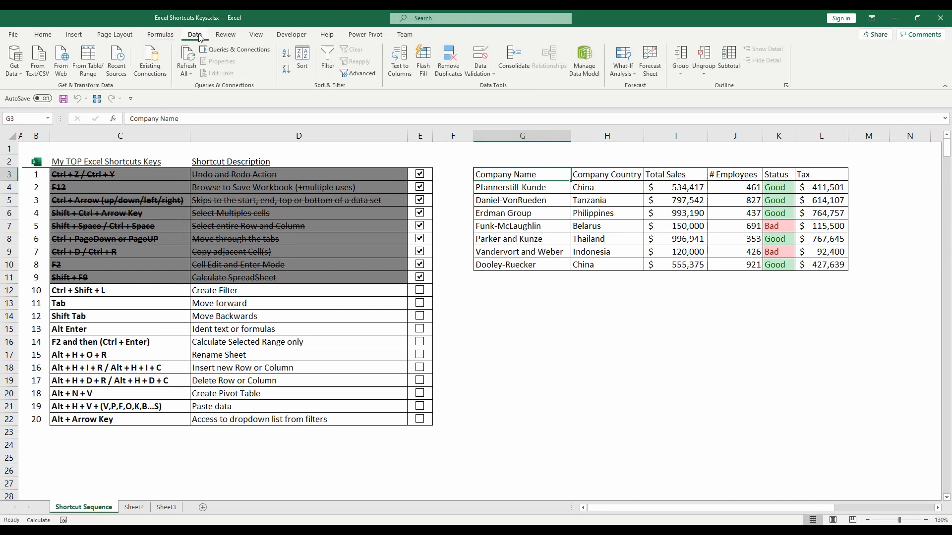
pyautogui.click(327, 66)
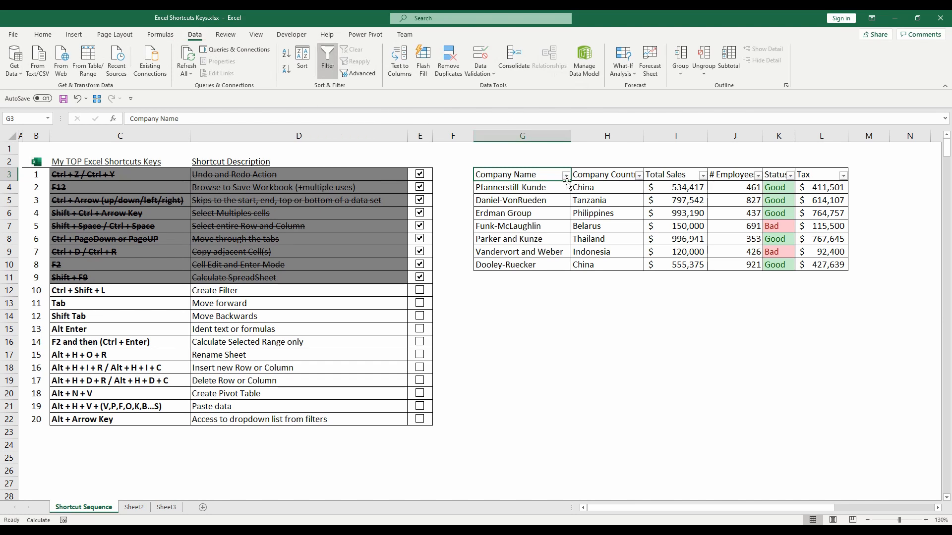
pyautogui.click(565, 176)
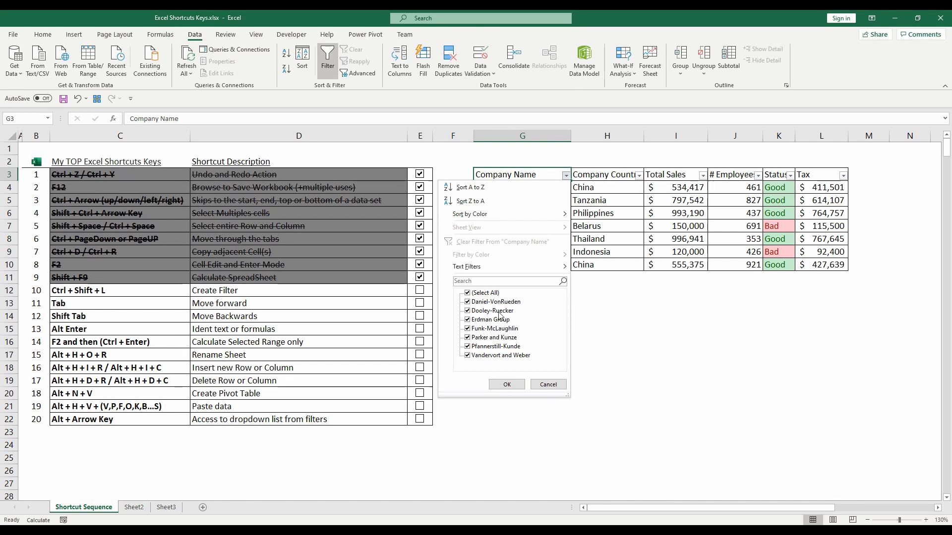
pyautogui.click(548, 385)
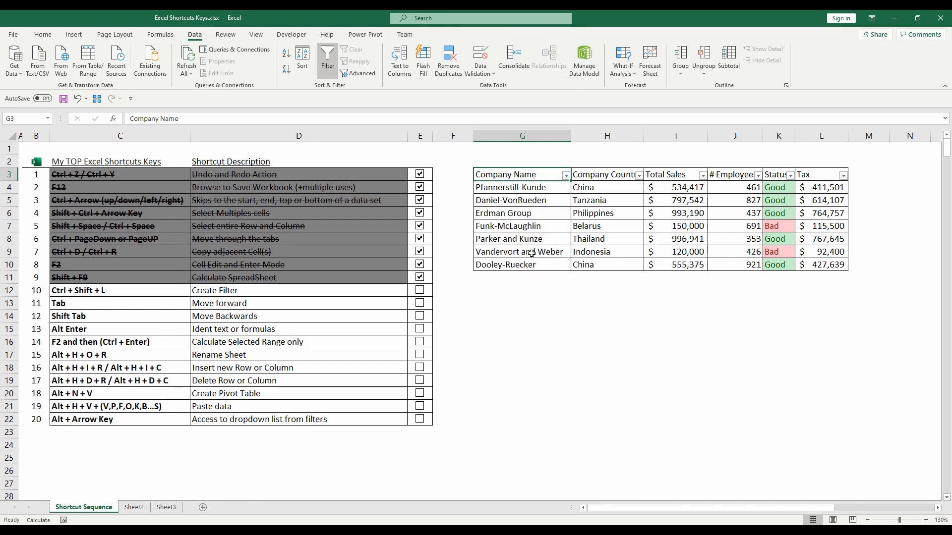
pyautogui.click(333, 74)
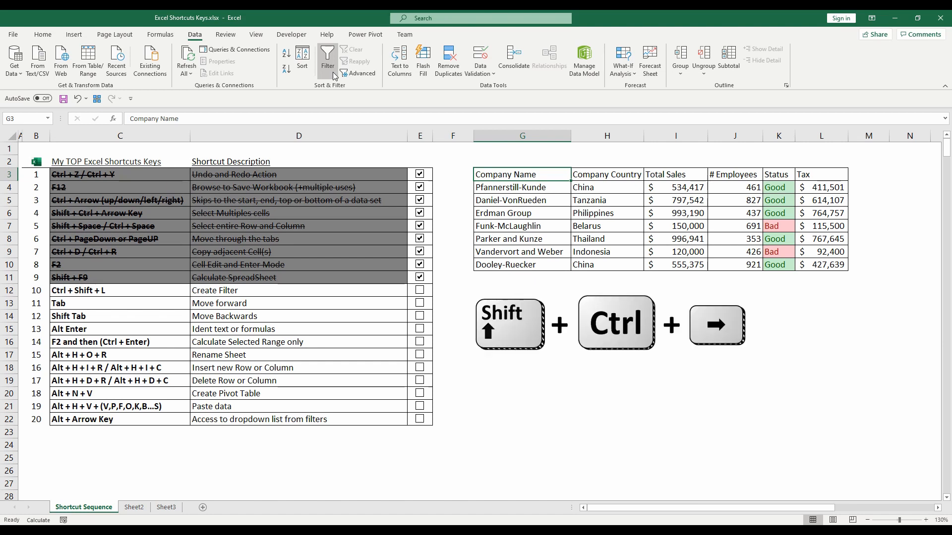
# - Select the table headers from Company Name to Tax (G3:L3) and add filters to them
pyautogui.hotkey('ctrl', 'shift', 'Right')
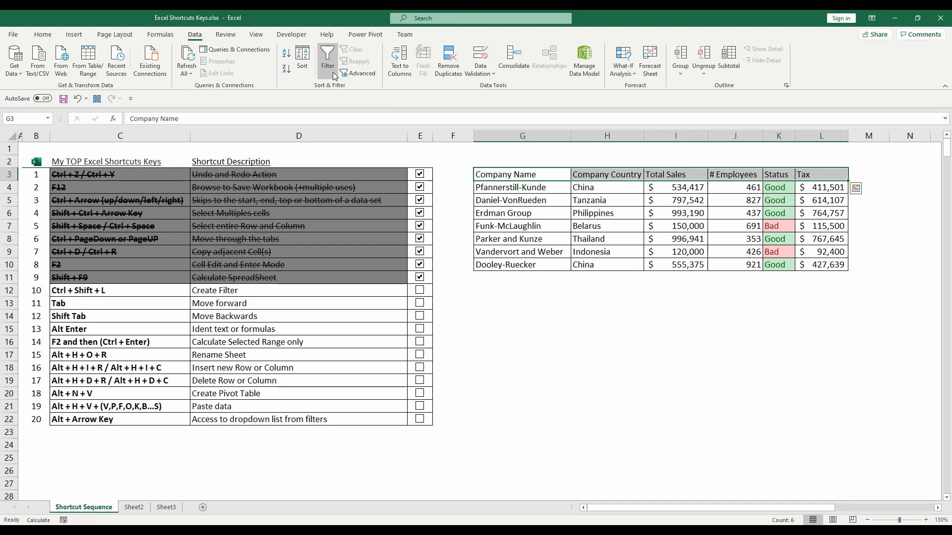
pyautogui.hotkey('ctrl', 'shift', 'l')
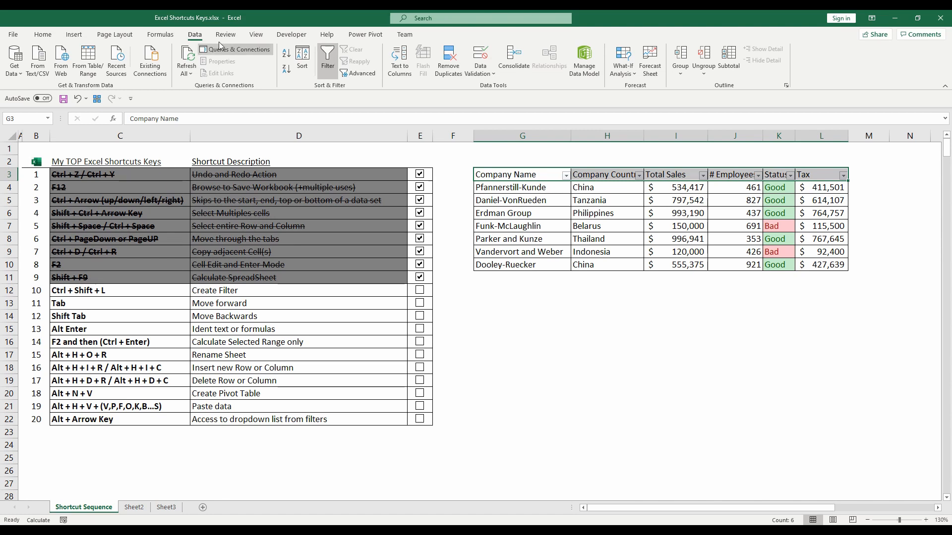
# - Copy the Dooley-Ruecker record in G10:L10 into rows 12 to 15, leaving row 11 blank
pyautogui.click(559, 263)
pyautogui.hotkey('shift', 'space')
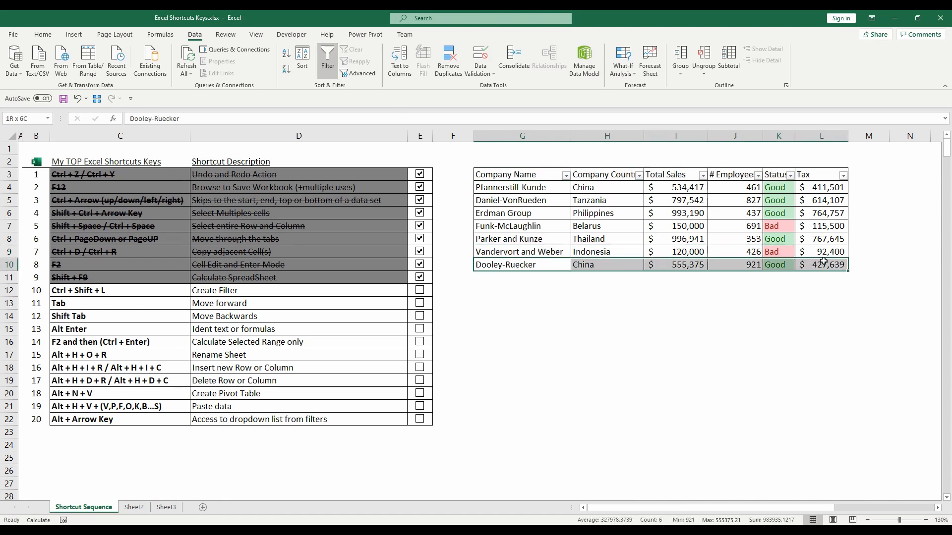
pyautogui.hotkey('ctrl', 'c')
pyautogui.moveTo(515, 288); pyautogui.dragTo(824, 329)
pyautogui.hotkey('ctrl', 'v')
pyautogui.click(496, 265)
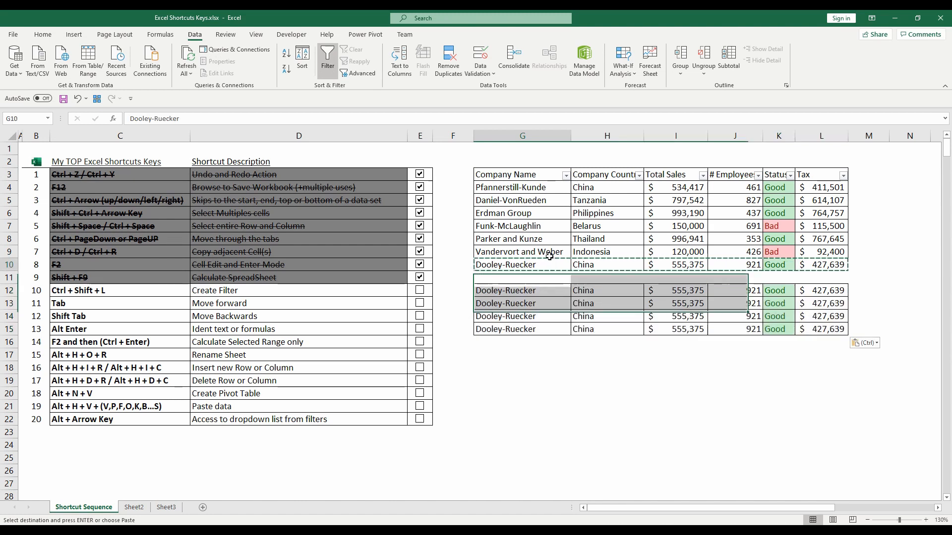
# - Replace the company names in G12:G15 with the numbers 1, 2, 3 and 4
pyautogui.moveTo(516, 290); pyautogui.dragTo(547, 330)
pyautogui.click(543, 292)
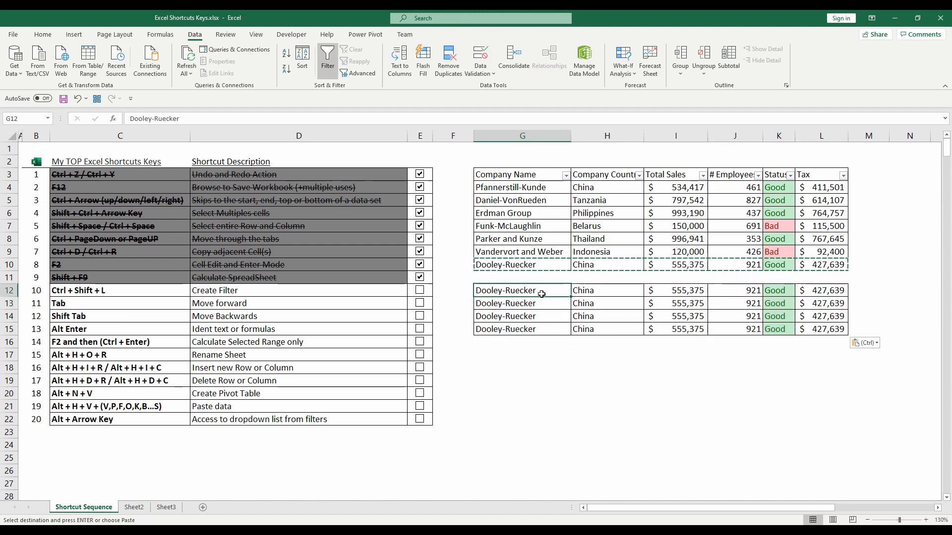
pyautogui.write('1')
pyautogui.press('Return')
pyautogui.write('2')
pyautogui.press('Return')
pyautogui.write('3')
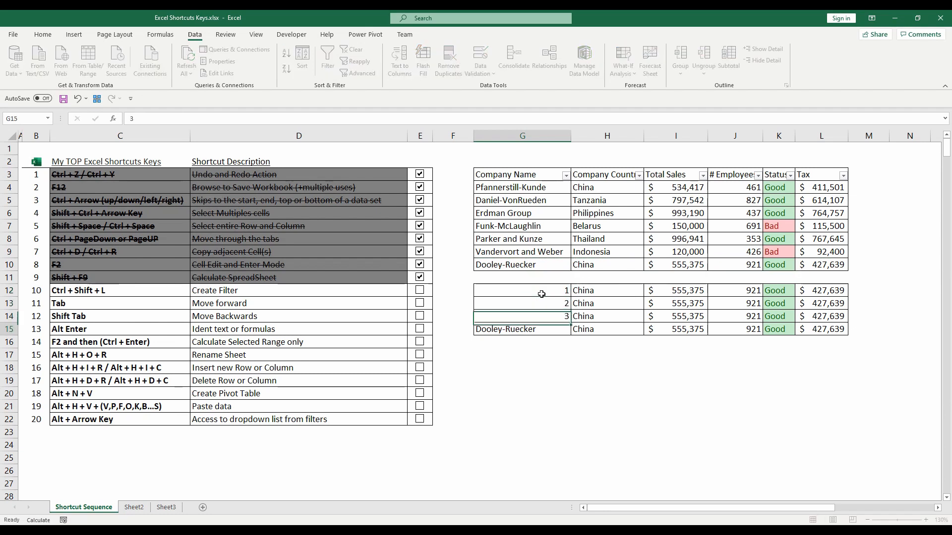
pyautogui.press('Return')
pyautogui.write('4')
pyautogui.press('Return')
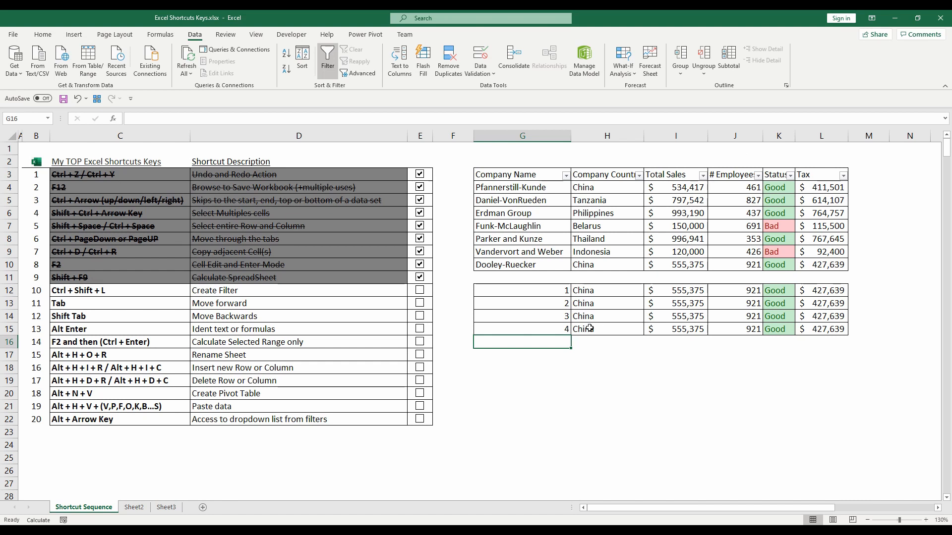
# - Check the Company Name filter choices for the numbered entries from rows 12 to 15, leaving the filter unchanged
pyautogui.moveTo(554, 292); pyautogui.dragTo(823, 329)
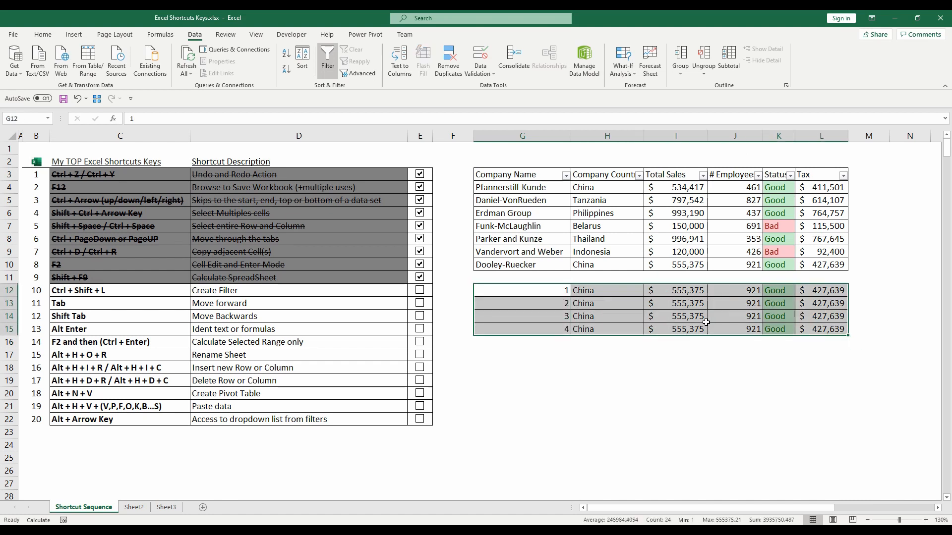
pyautogui.click(565, 185)
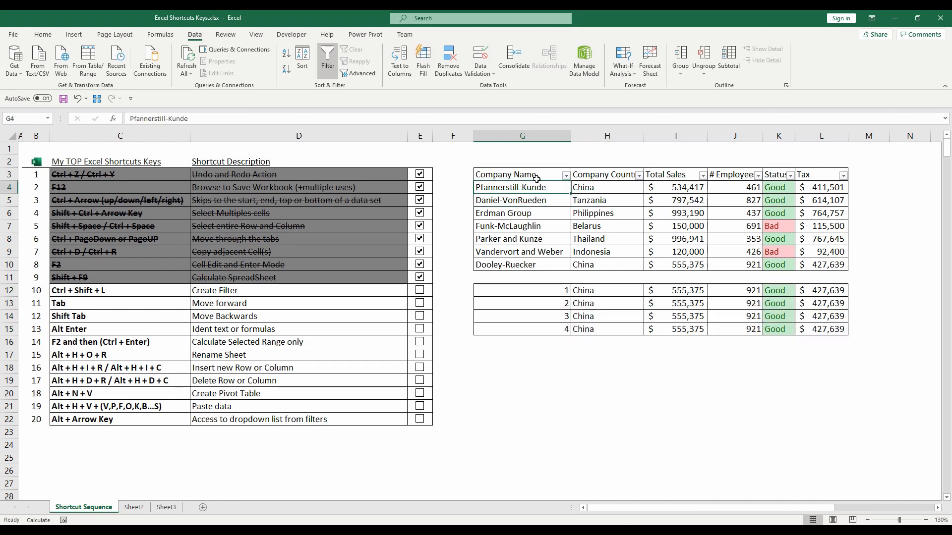
pyautogui.click(565, 176)
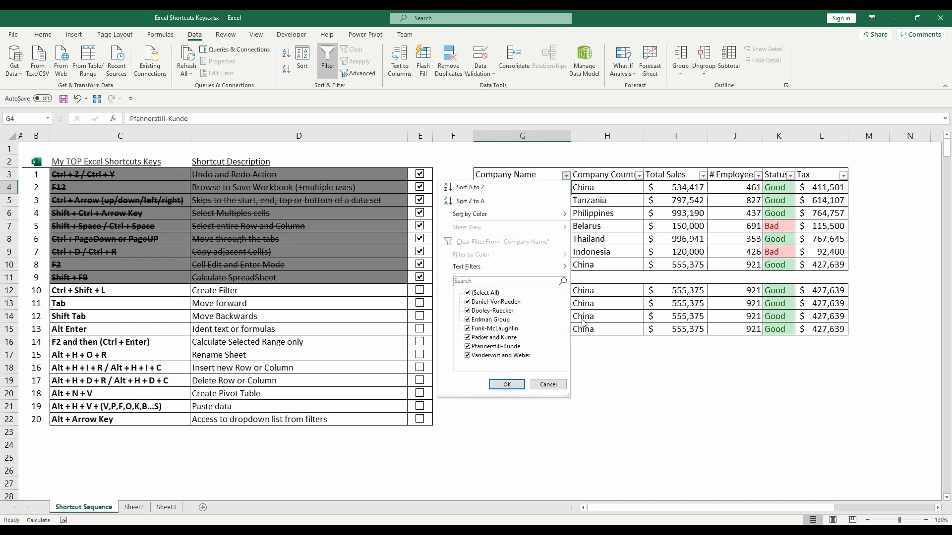
pyautogui.click(548, 385)
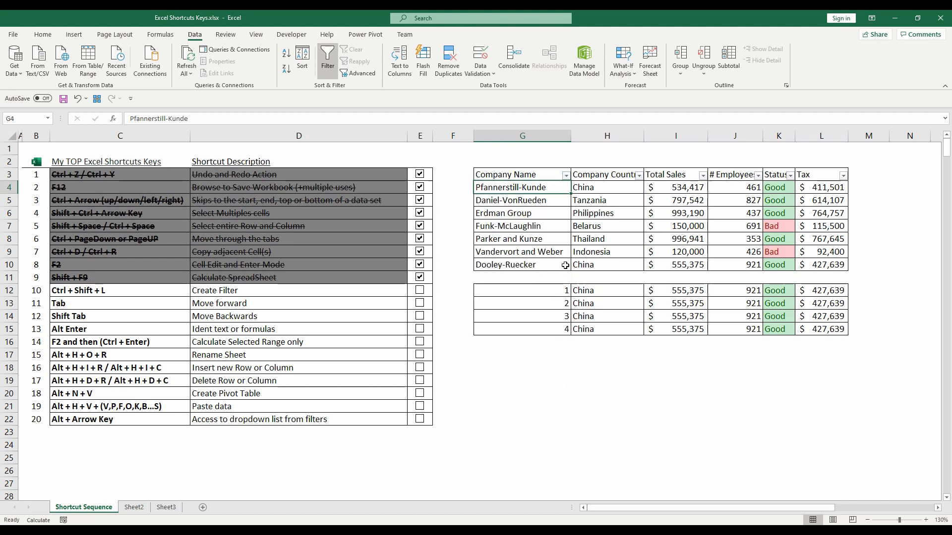
# - Select G3:L15, including the blank row 11, and remove and reapply the filters so they cover the whole range
pyautogui.click(532, 174)
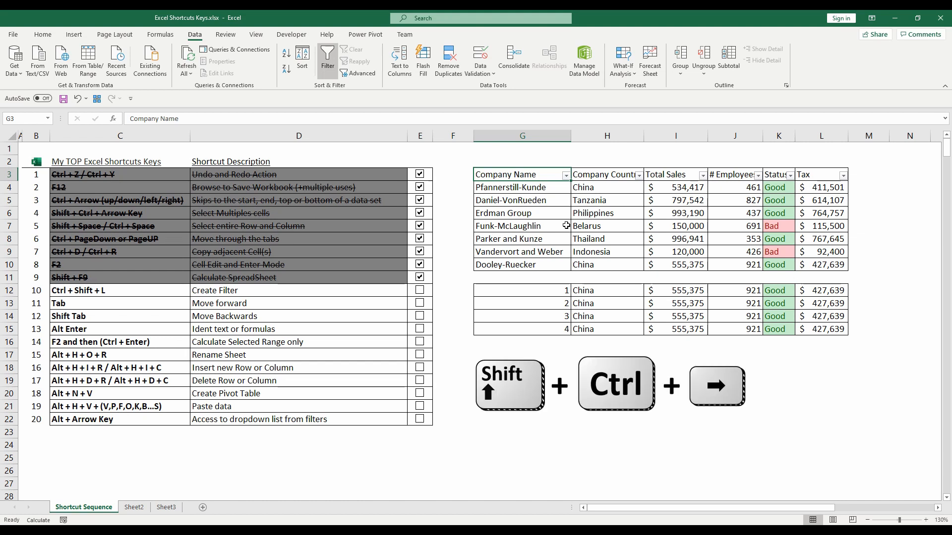
pyautogui.hotkey('ctrl', 'shift', 'Right')
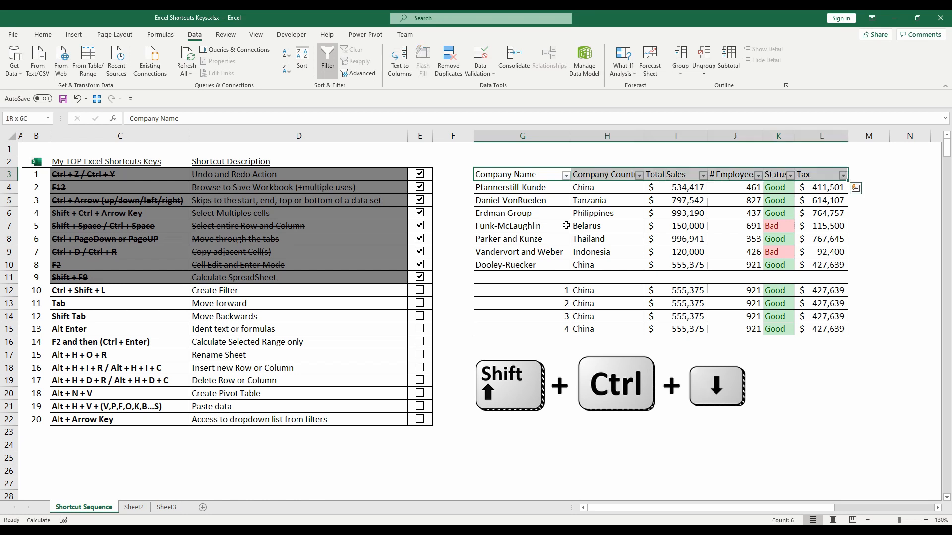
pyautogui.hotkey('ctrl', 'shift', 'Down')
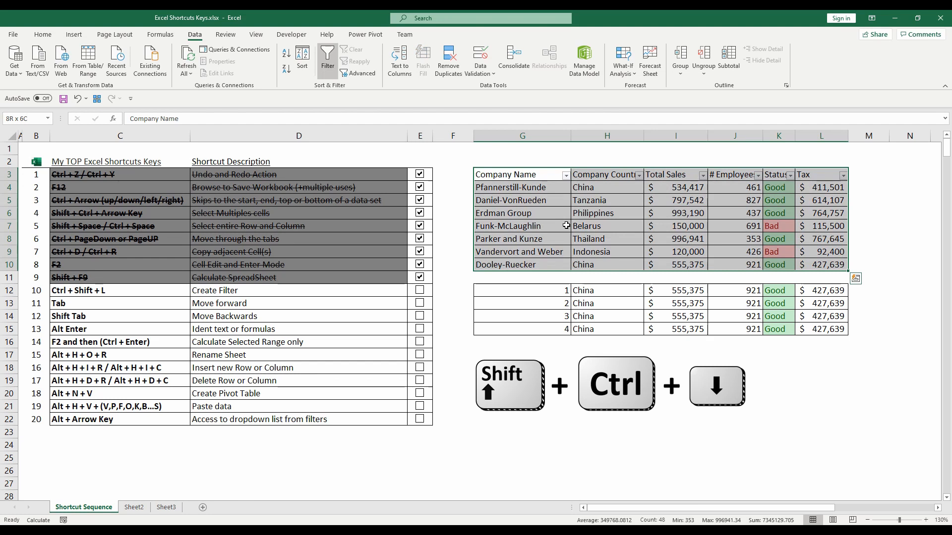
pyautogui.hotkey('ctrl', 'shift', 'Down')
pyautogui.hotkey('ctrl', 'shift', 'Down')
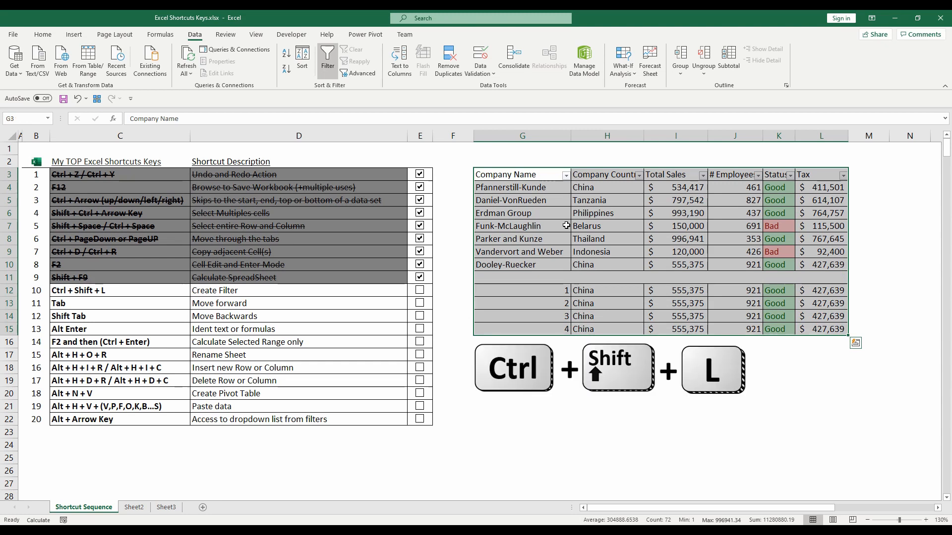
pyautogui.hotkey('ctrl', 'shift', 'l')
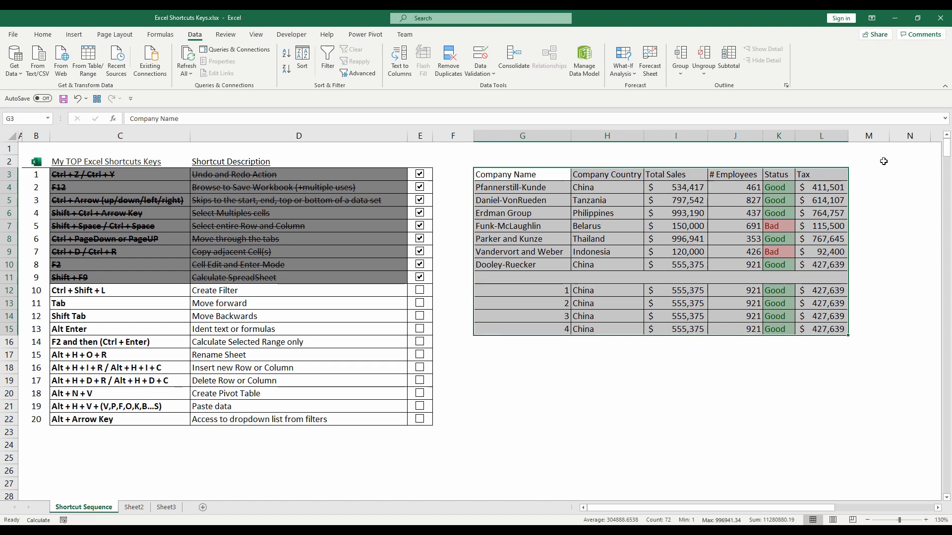
pyautogui.hotkey('ctrl', 'shift', 'l')
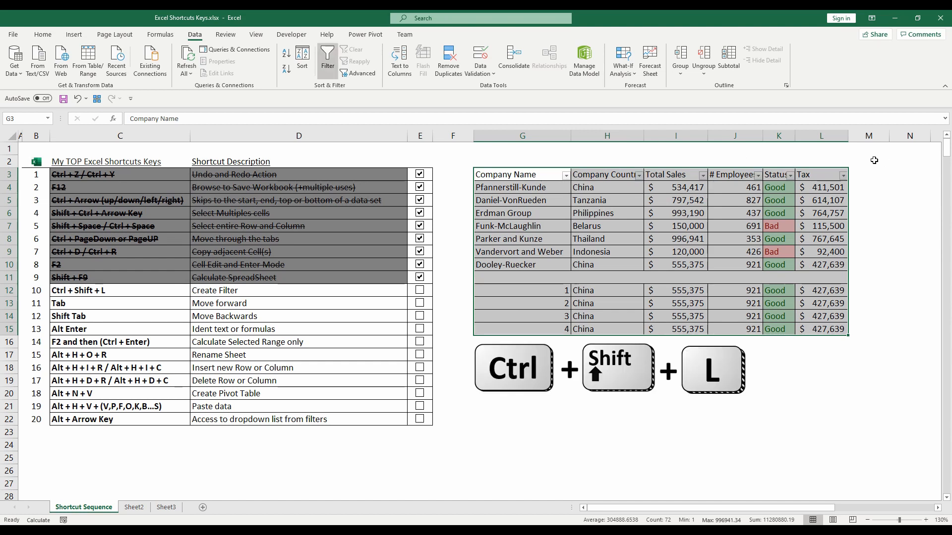
# - View the Company Name filter choices without applying any, and tick off Create Filter in the checklist
pyautogui.click(566, 175)
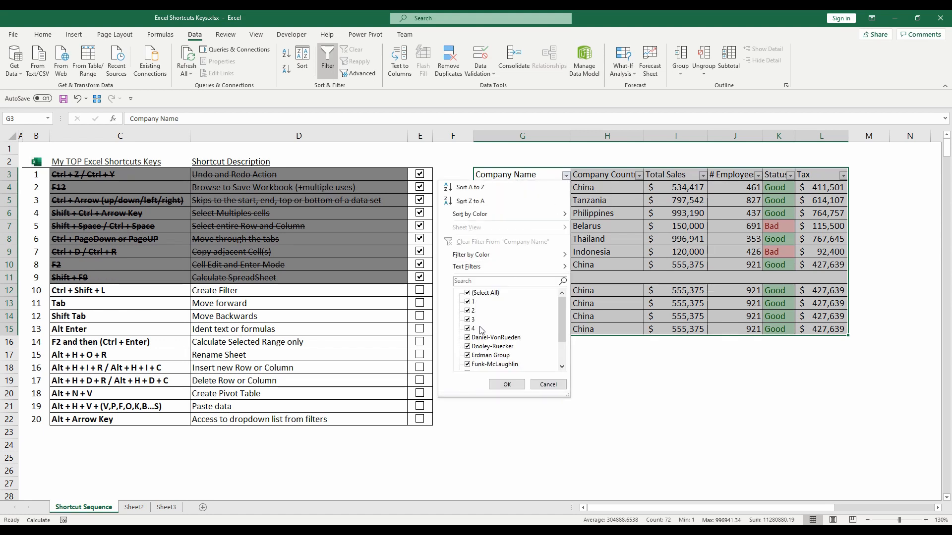
pyautogui.click(548, 385)
pyautogui.click(419, 291)
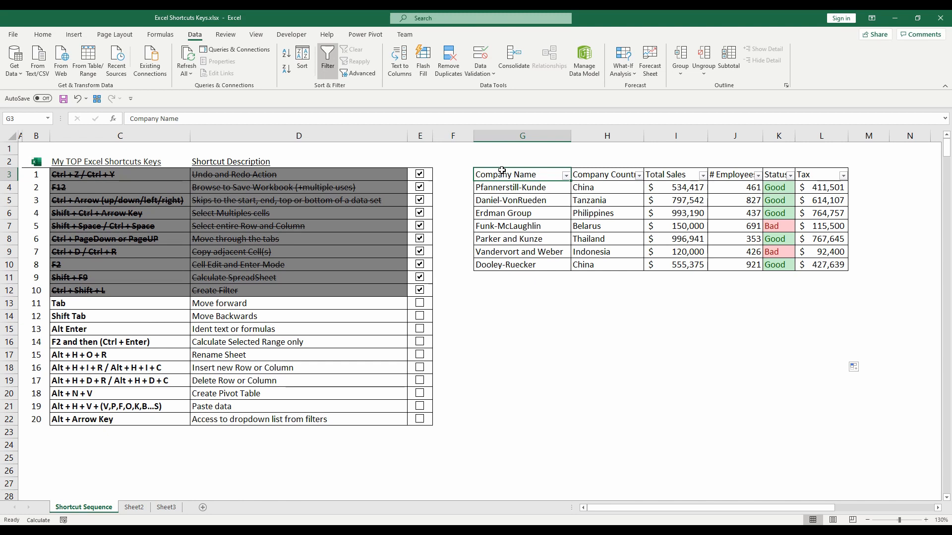
# - Move forward cell by cell along the header row from Company Name to Status, and move backwards to Company Name
pyautogui.press('Tab')
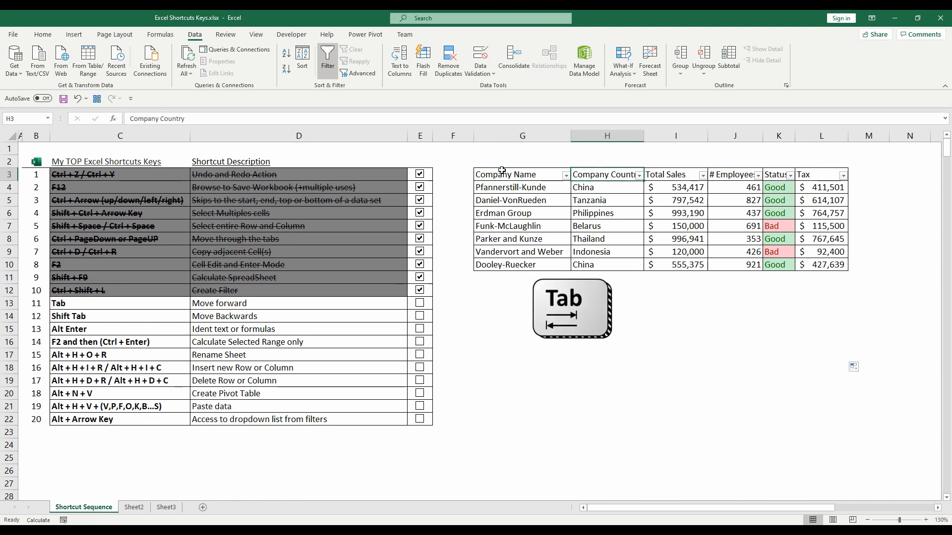
pyautogui.press('Tab')
pyautogui.press('Tab')
pyautogui.press('Tab')
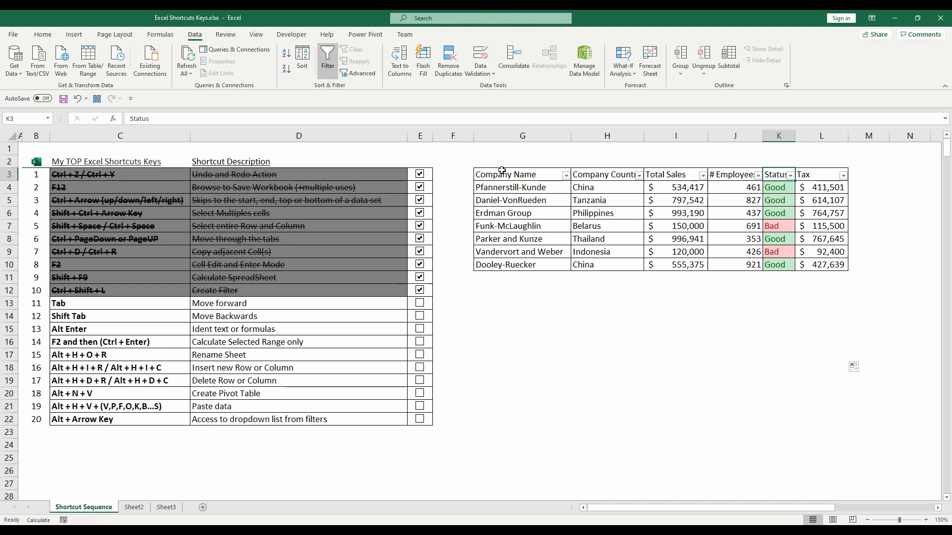
pyautogui.hotkey('shift', 'Tab')
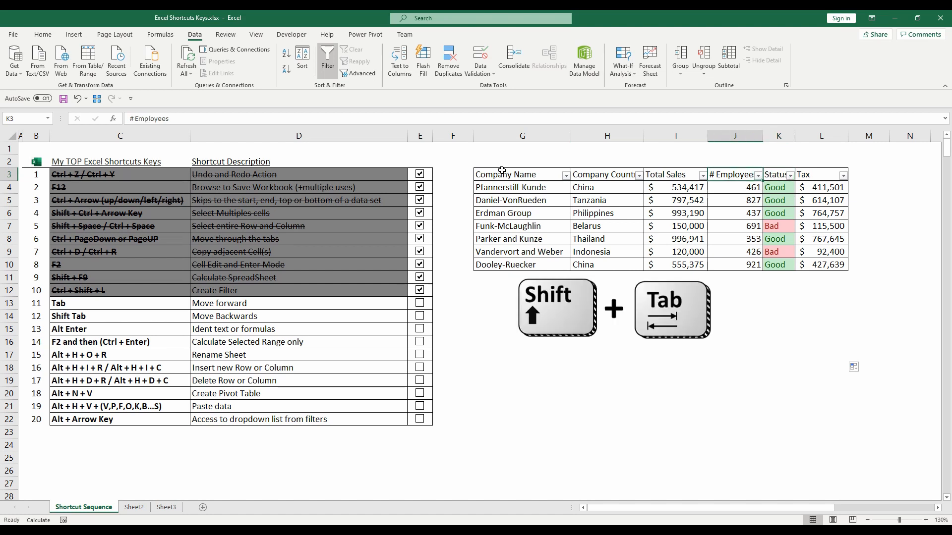
pyautogui.hotkey('shift', 'Tab')
pyautogui.hotkey('shift', 'Tab')
pyautogui.hotkey('shift', 'Tab')
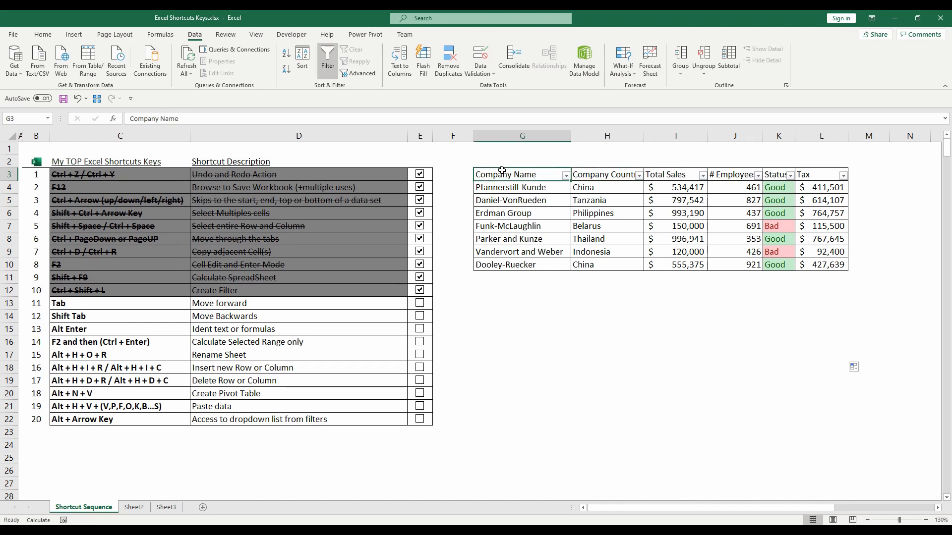
# - Open the Sort dialog for the company table and move forward through its controls one by one
pyautogui.click(302, 58)
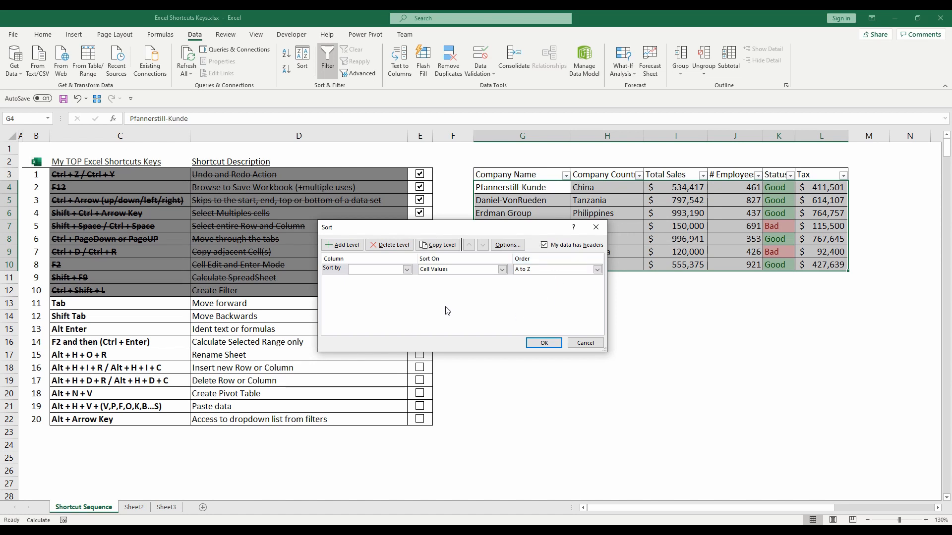
pyautogui.press('Tab')
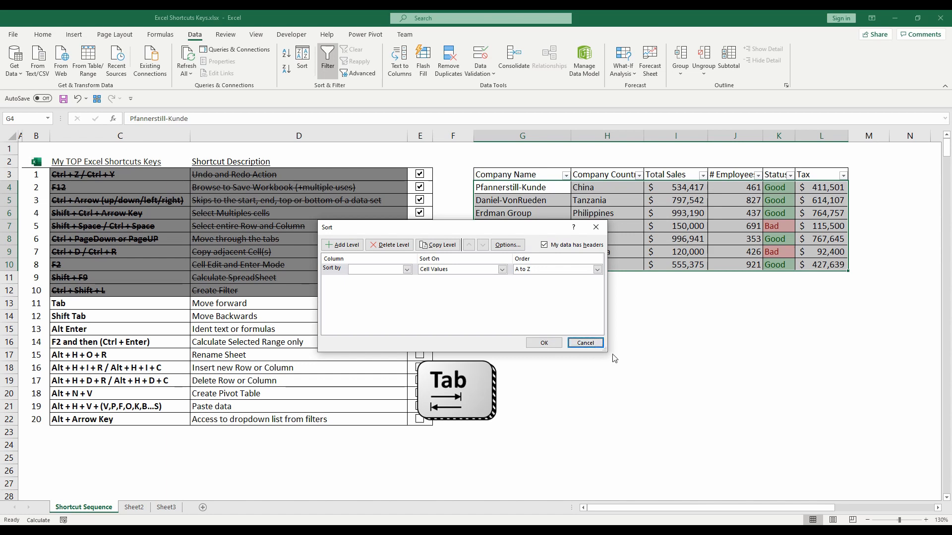
pyautogui.press('Tab')
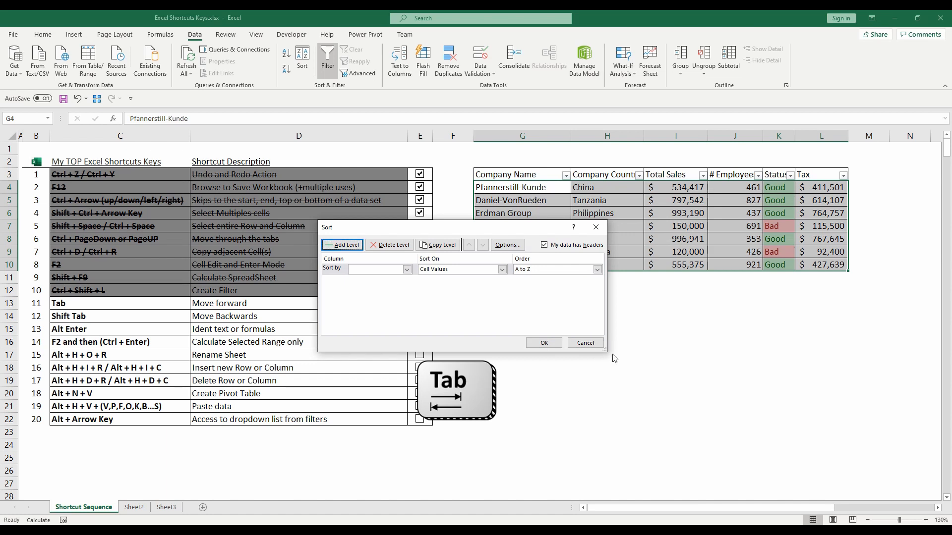
pyautogui.press('Tab')
pyautogui.press('Tab')
pyautogui.press('Tab')
pyautogui.press('Tab')
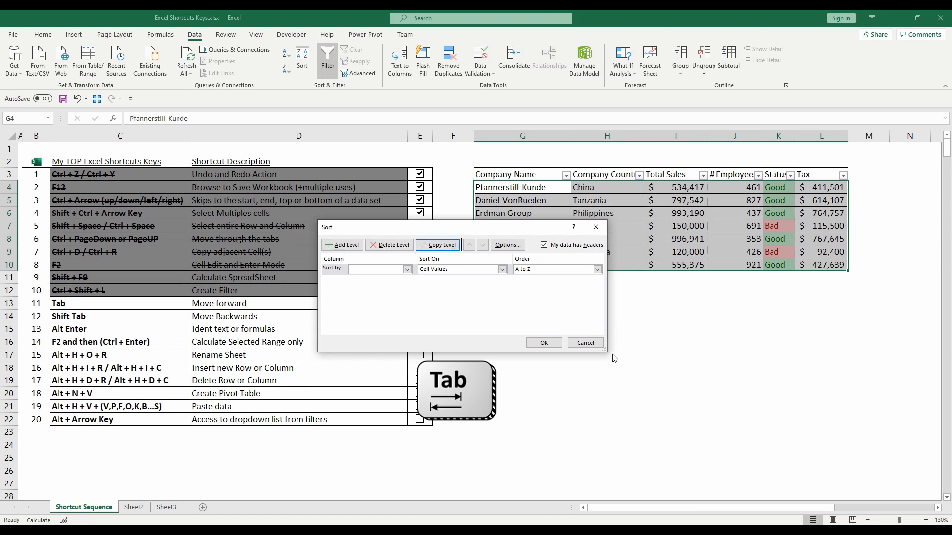
pyautogui.press('Tab')
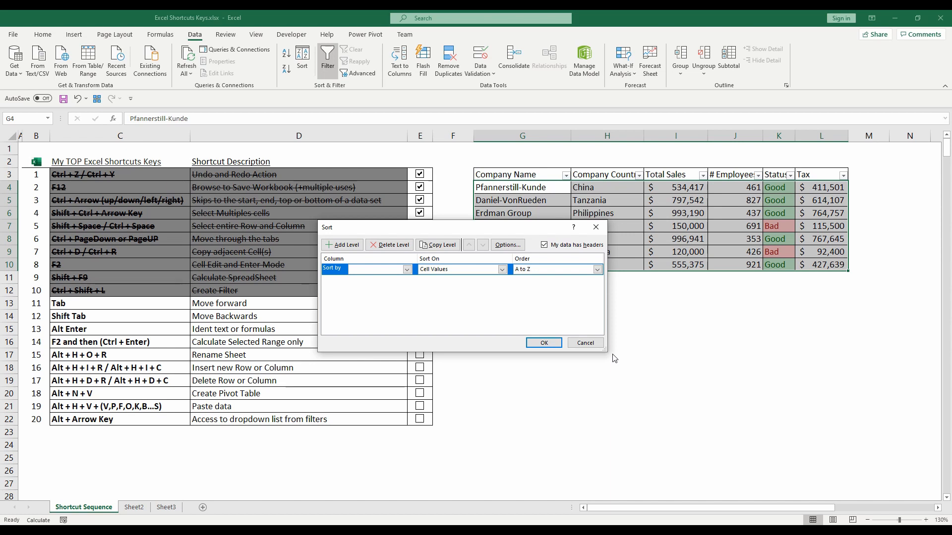
# - Move backwards through the Sort dialog's controls to Add Level, close it without sorting, and tick off Move forward in the checklist
pyautogui.hotkey('shift', 'Tab')
pyautogui.hotkey('shift', 'Tab')
pyautogui.hotkey('shift', 'Tab')
pyautogui.hotkey('shift', 'Tab')
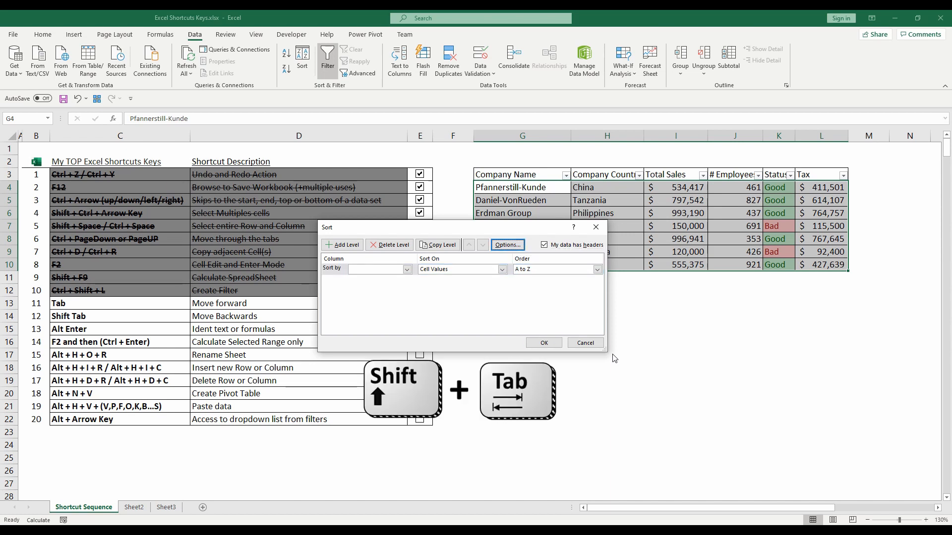
pyautogui.hotkey('shift', 'Tab')
pyautogui.hotkey('shift', 'Tab')
pyautogui.hotkey('shift', 'Tab')
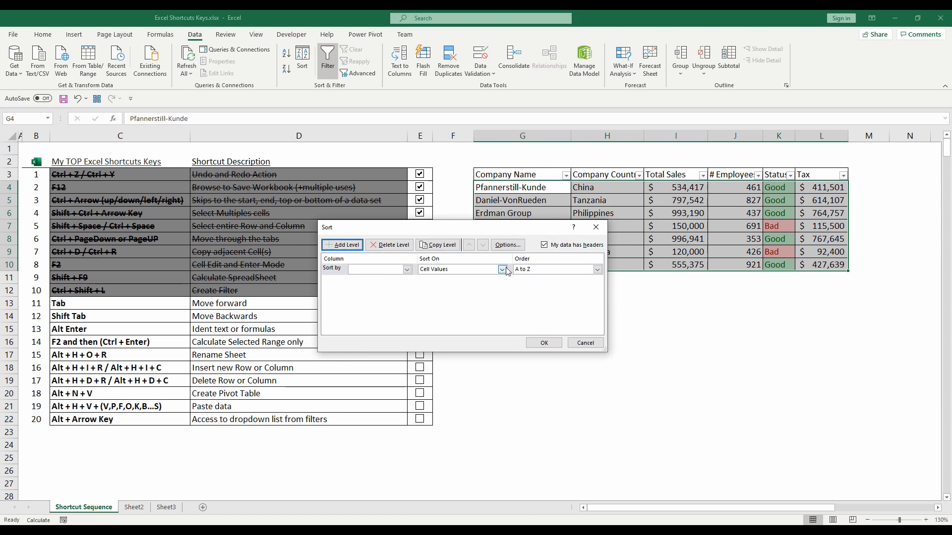
pyautogui.press('Escape')
pyautogui.click(420, 304)
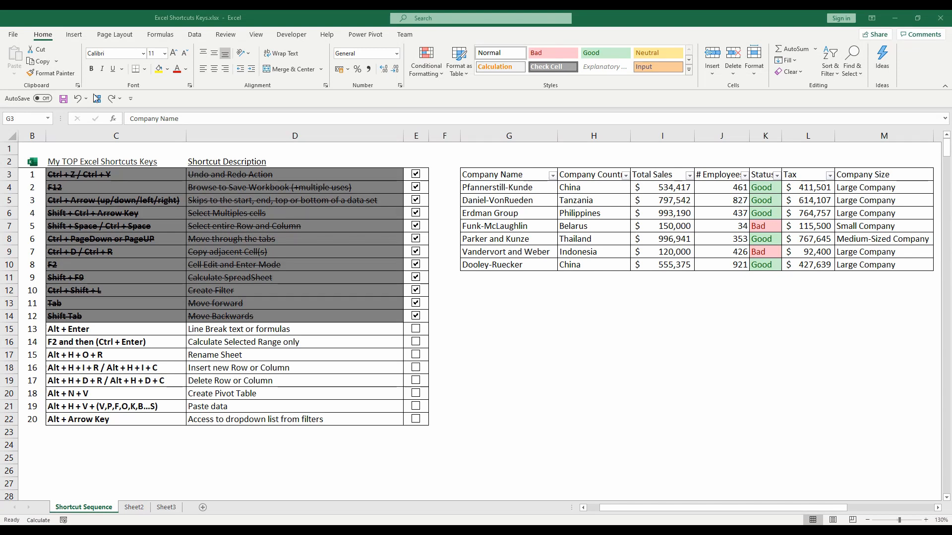
# - Insert a line break between Company and Country in the header cell H3
pyautogui.click(590, 177)
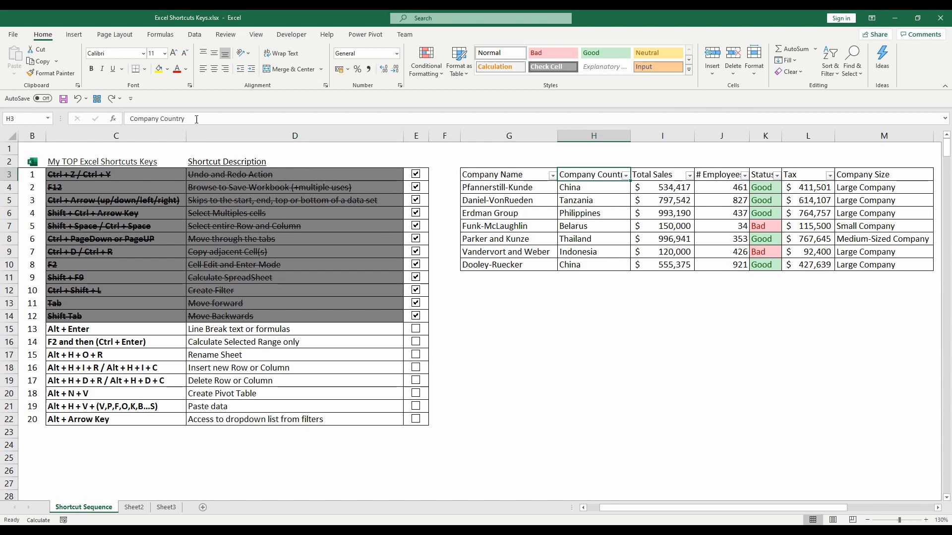
pyautogui.click(160, 119)
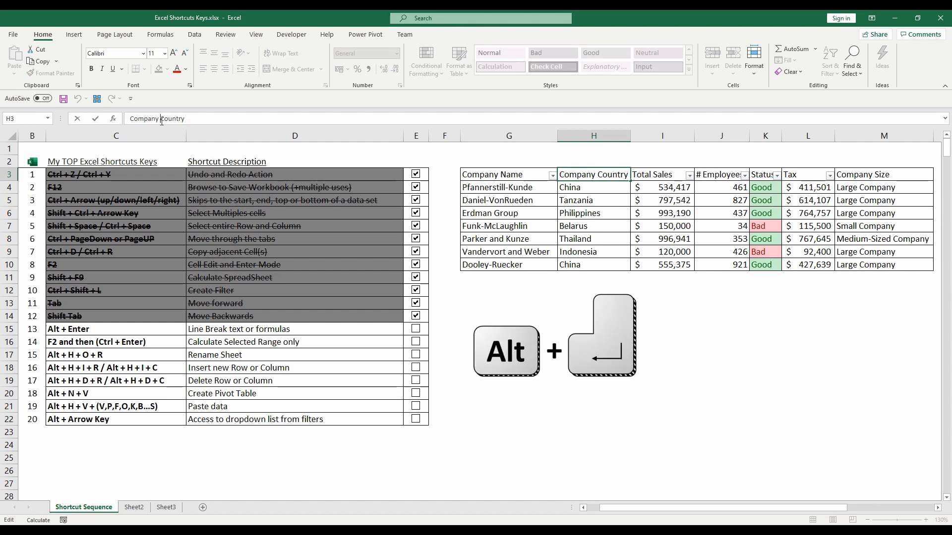
pyautogui.hotkey('alt', 'Return')
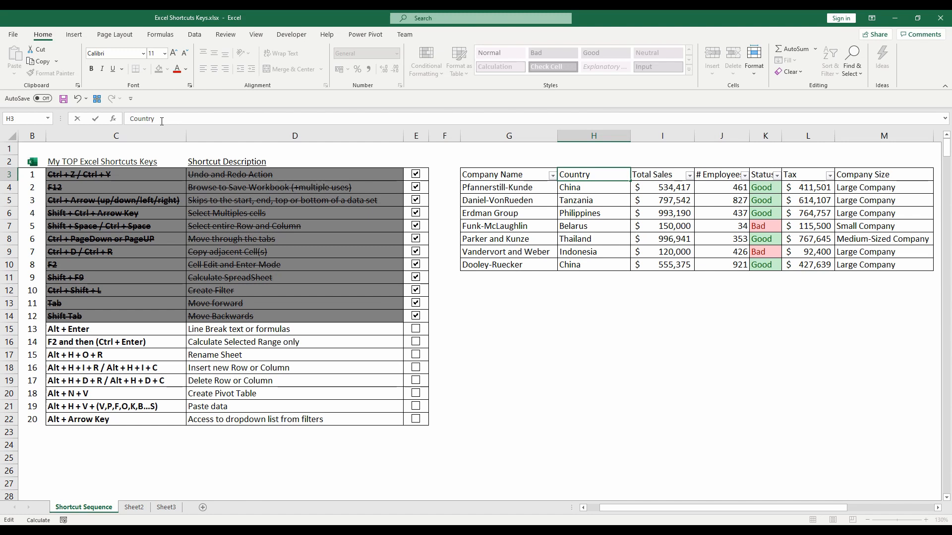
pyautogui.press('Return')
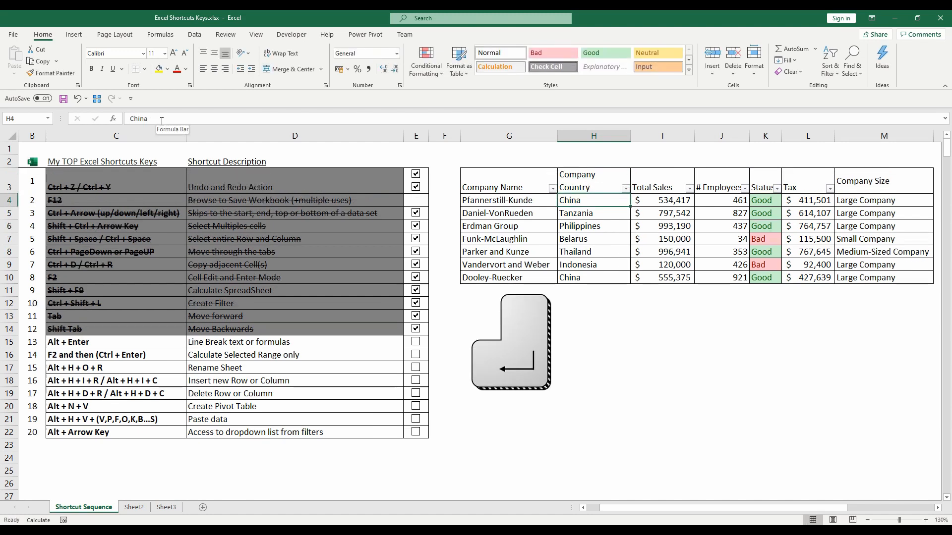
pyautogui.click(583, 177)
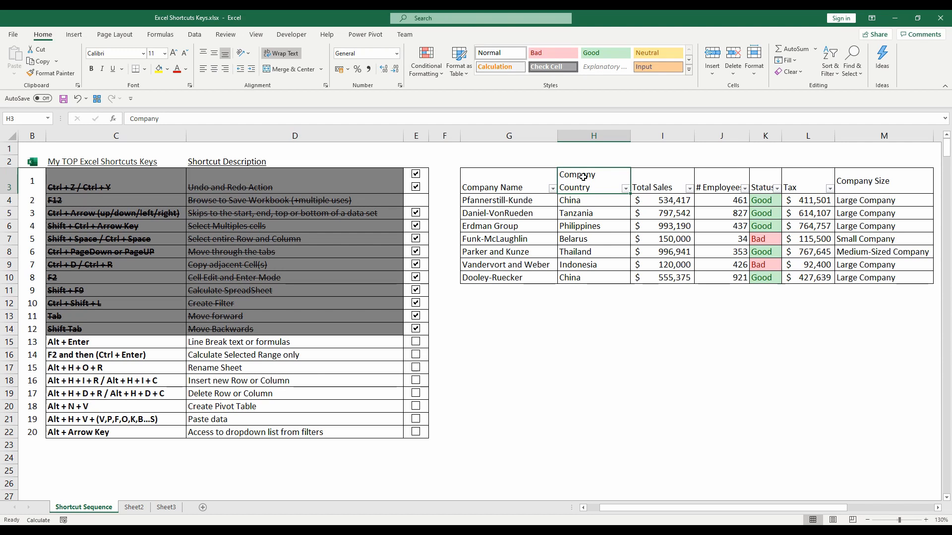
# - Enlarge the formula bar, try line breaks in M4's formula before "Small Company", "Medium-Sized Company" and "Micro Company", and discard the formula edit
pyautogui.click(876, 201)
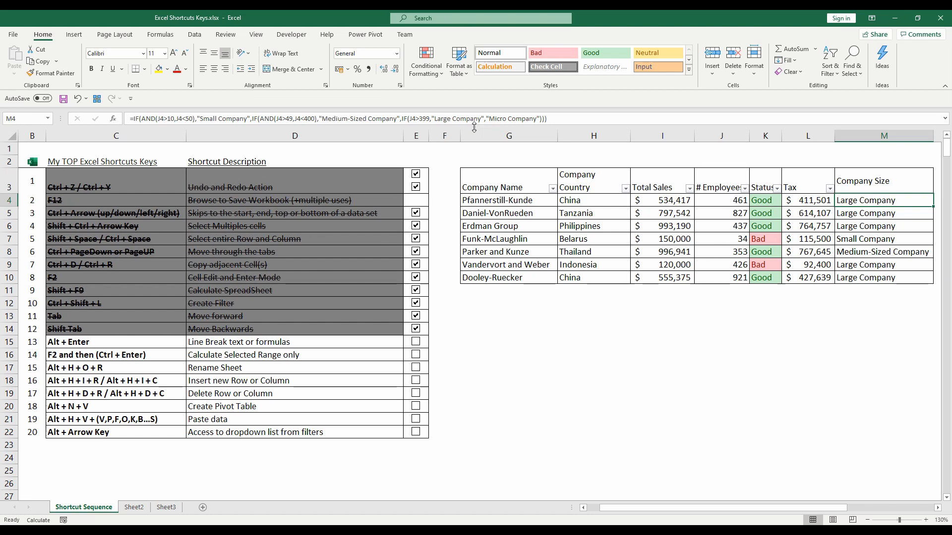
pyautogui.moveTo(475, 128); pyautogui.dragTo(475, 166)
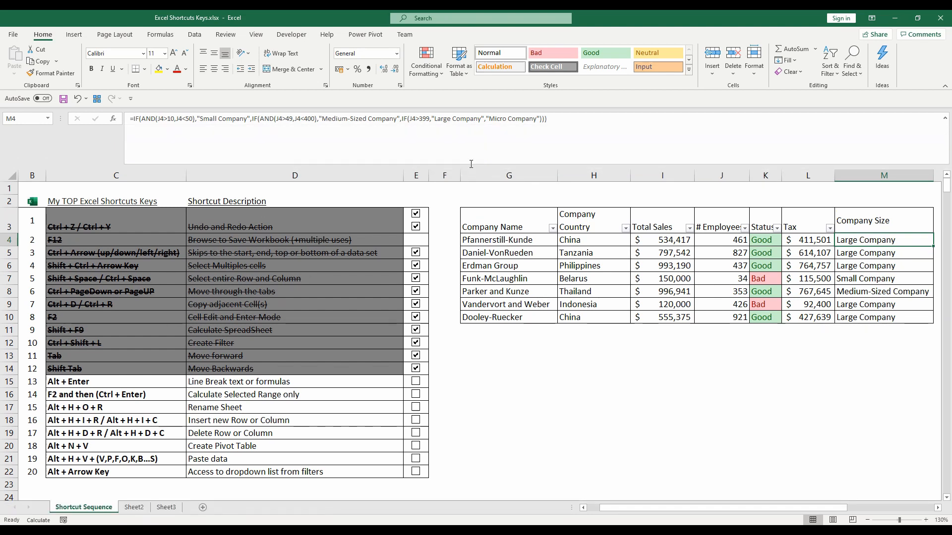
pyautogui.click(193, 119)
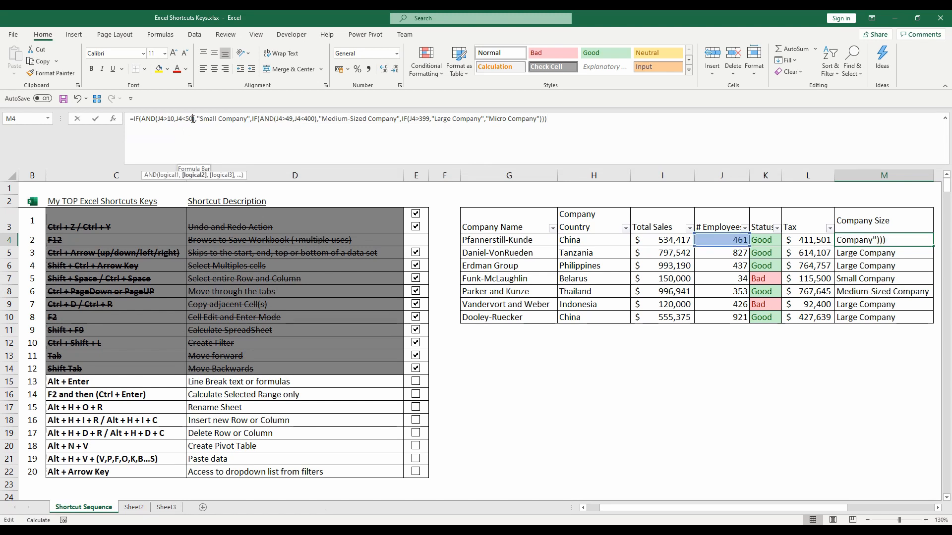
pyautogui.click(142, 119)
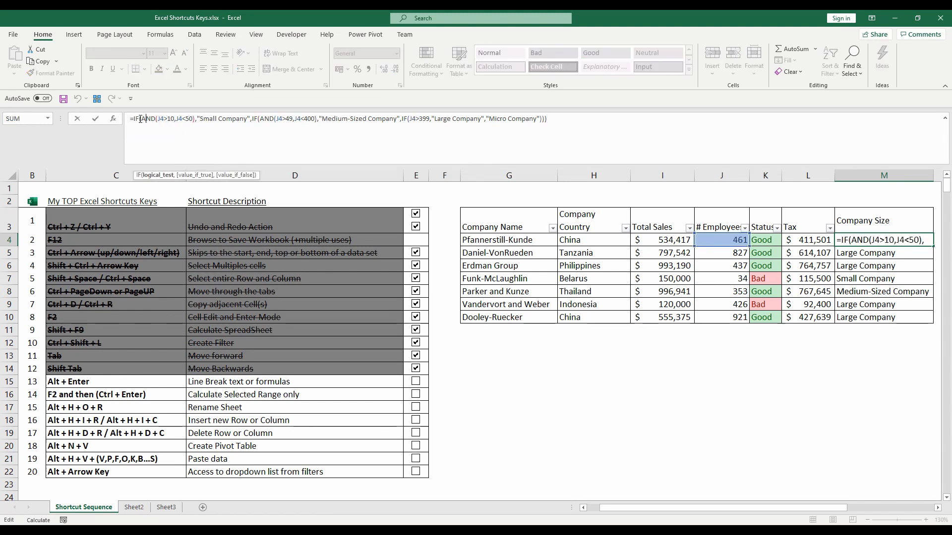
pyautogui.click(197, 119)
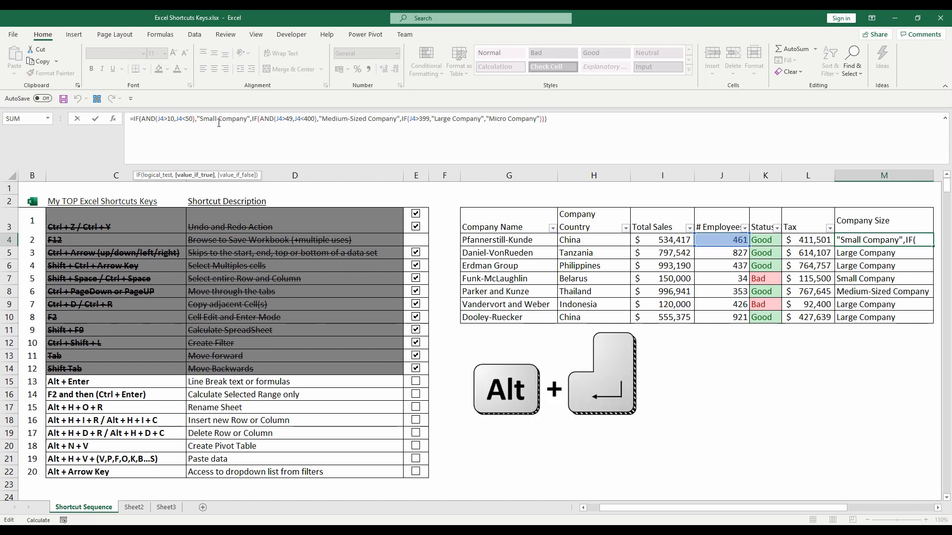
pyautogui.hotkey('alt', 'Return')
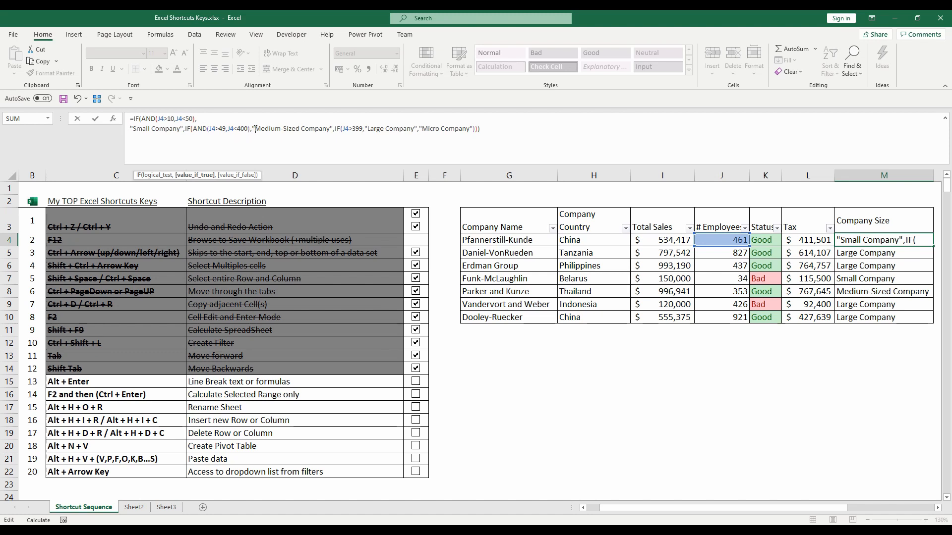
pyautogui.click(253, 129)
pyautogui.hotkey('alt', 'Return')
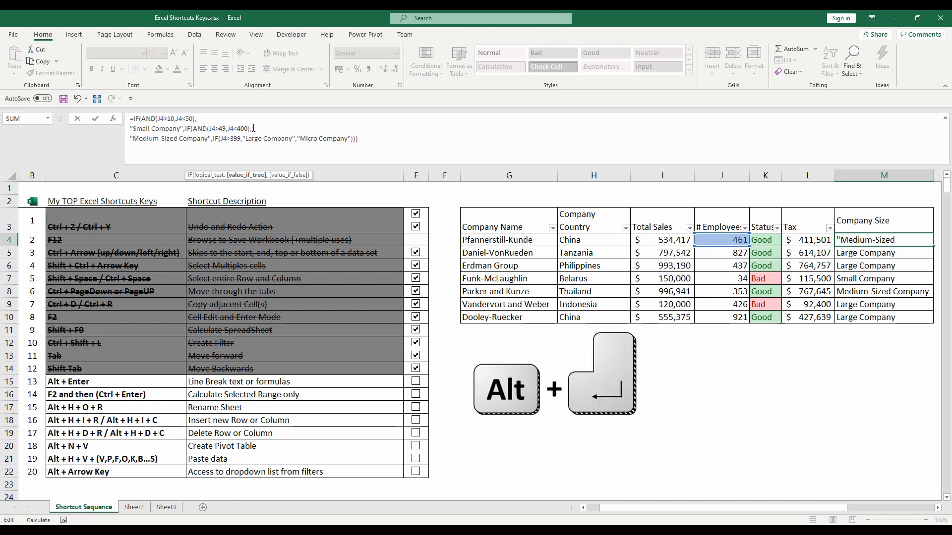
pyautogui.click(299, 138)
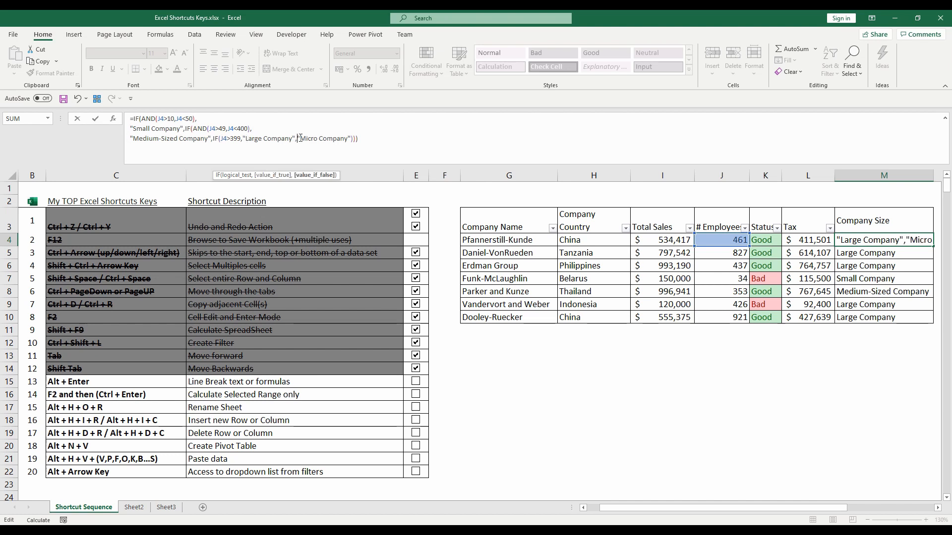
pyautogui.hotkey('alt', 'Return')
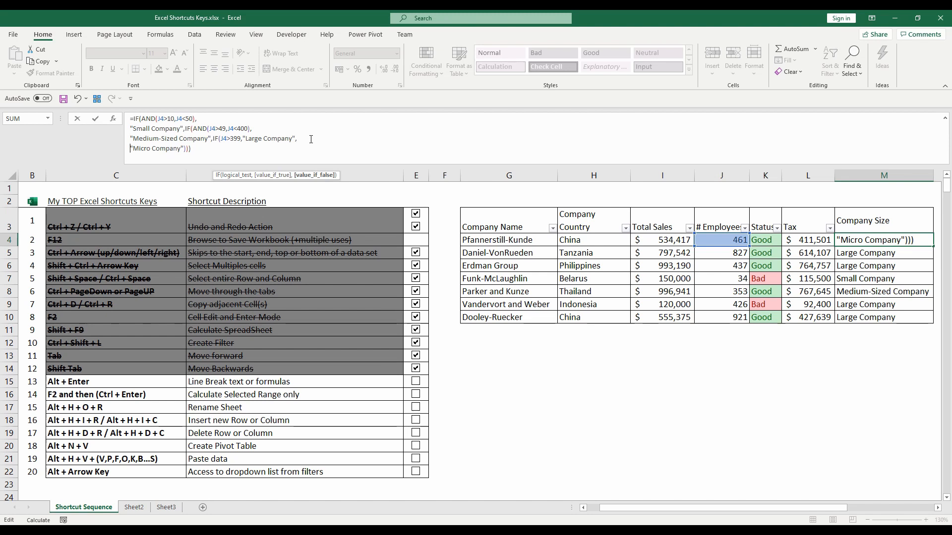
pyautogui.press('Escape')
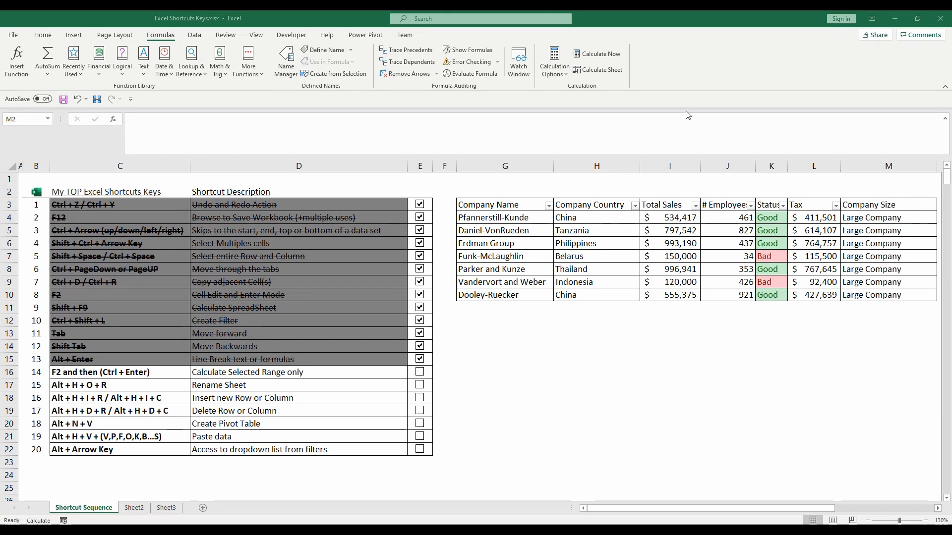
# - Check the workbook's calculation options and recalculate only the Company Size formulas in M4:M10
pyautogui.click(552, 73)
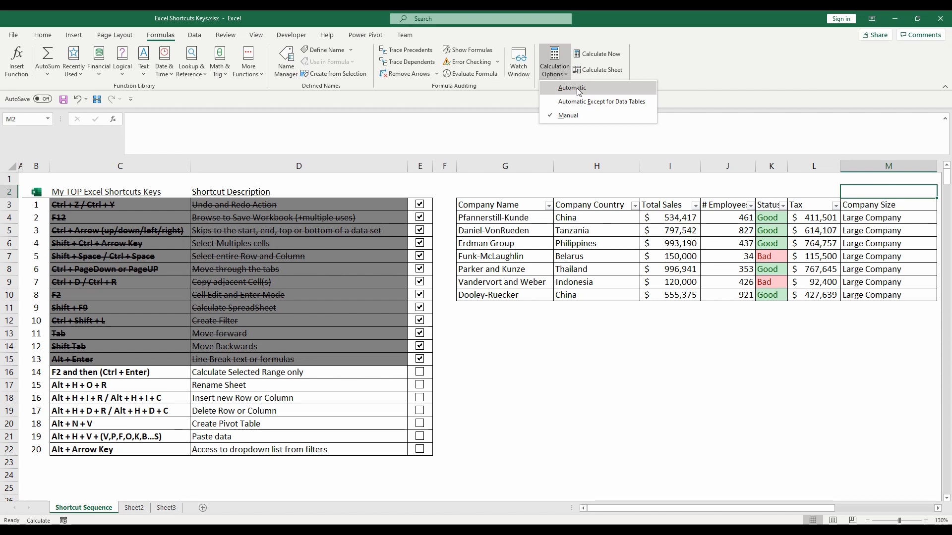
pyautogui.click(841, 192)
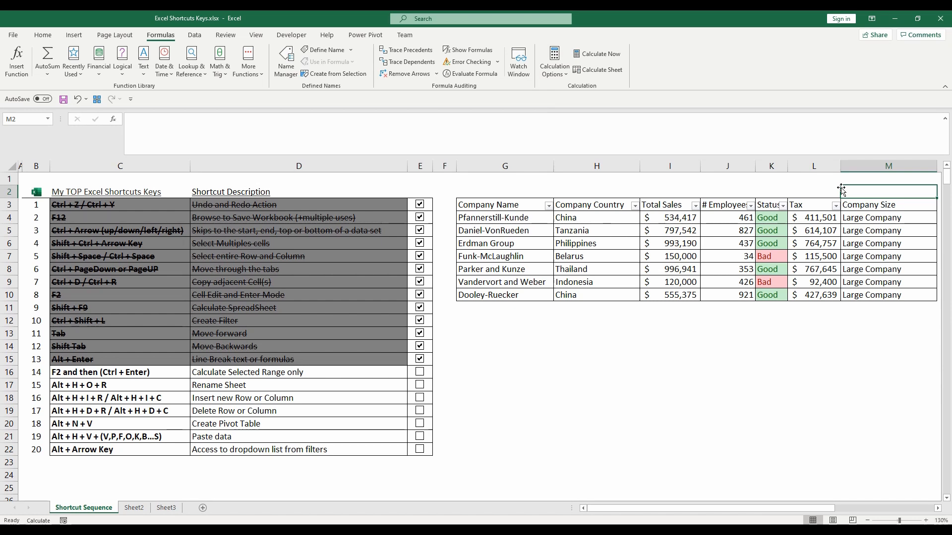
pyautogui.press('Down')
pyautogui.press('Down')
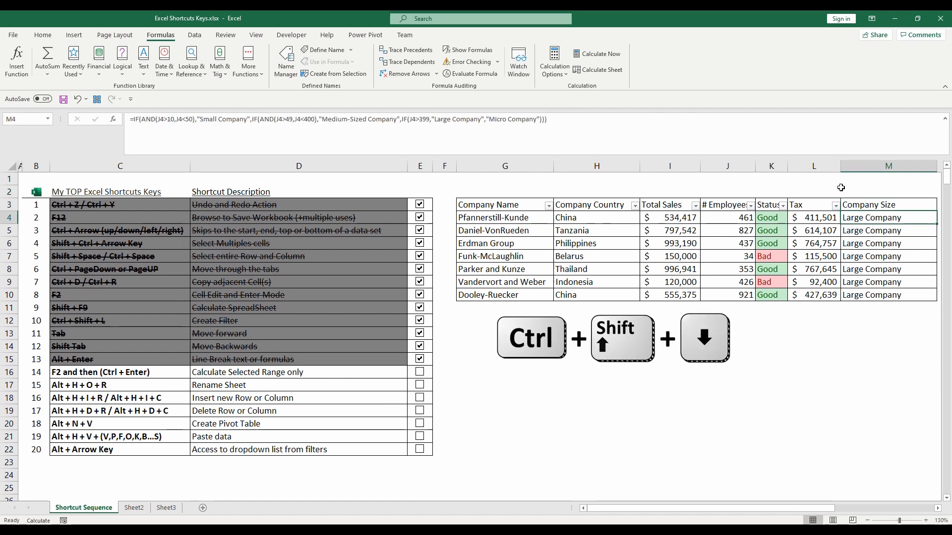
pyautogui.hotkey('ctrl', 'shift', 'Down')
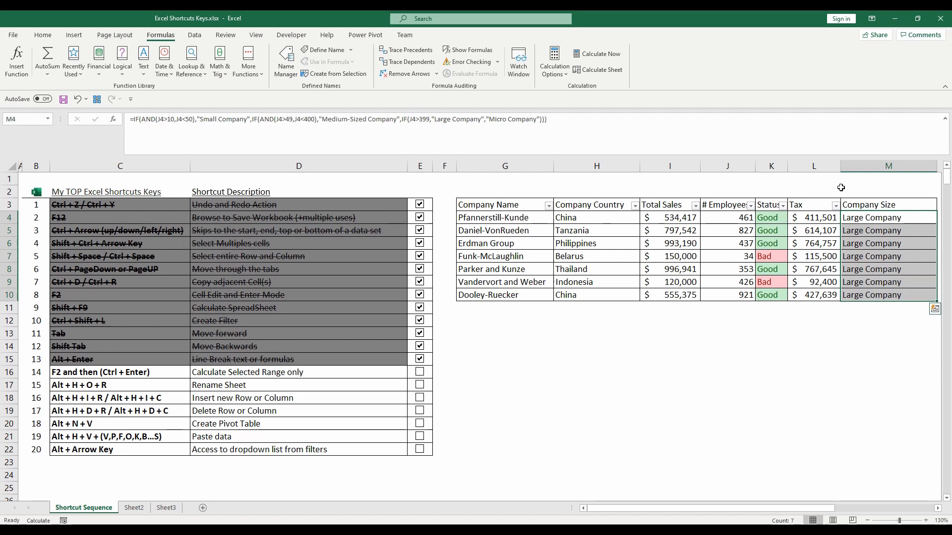
pyautogui.press('F2')
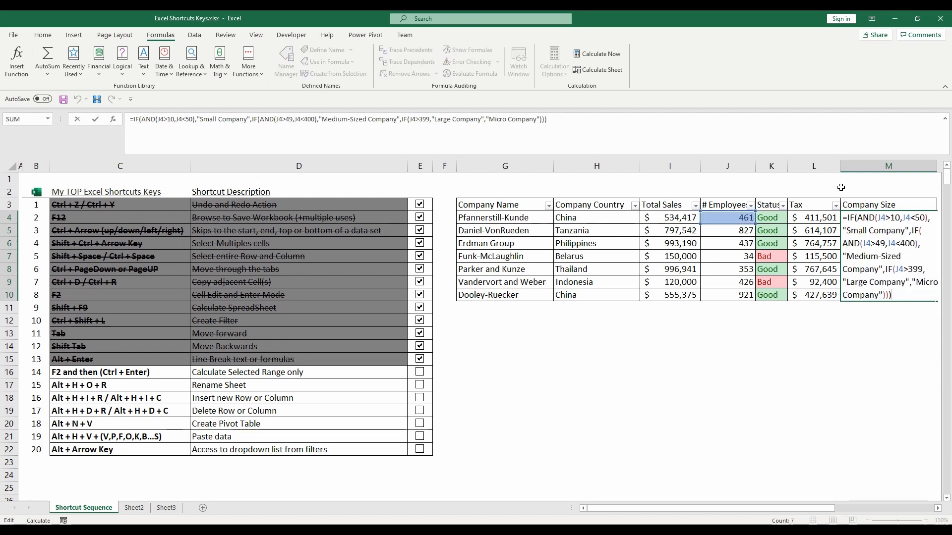
pyautogui.hotkey('ctrl', 'Return')
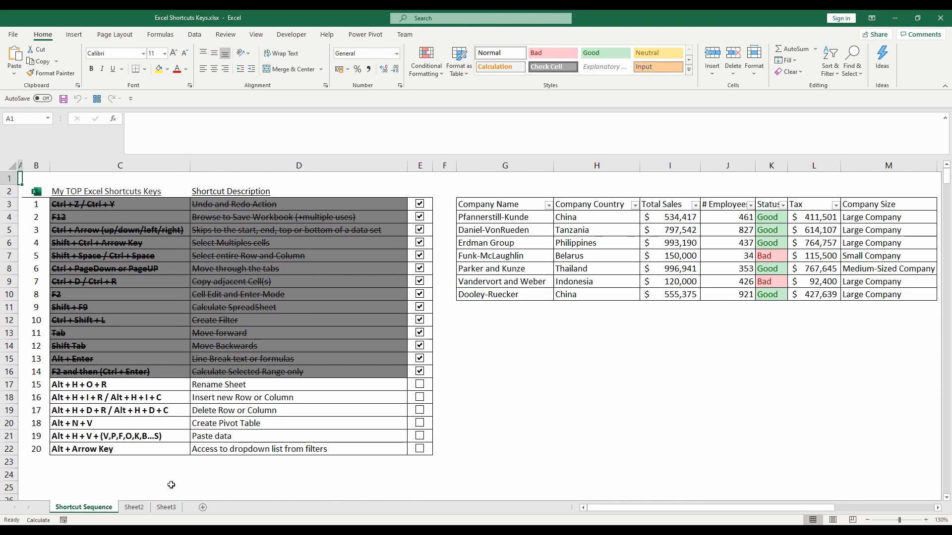
# - Rename the Shortcut Sequence sheet to Shortcuts Sequence and tick off Rename Sheet in the checklist
pyautogui.press('alt')
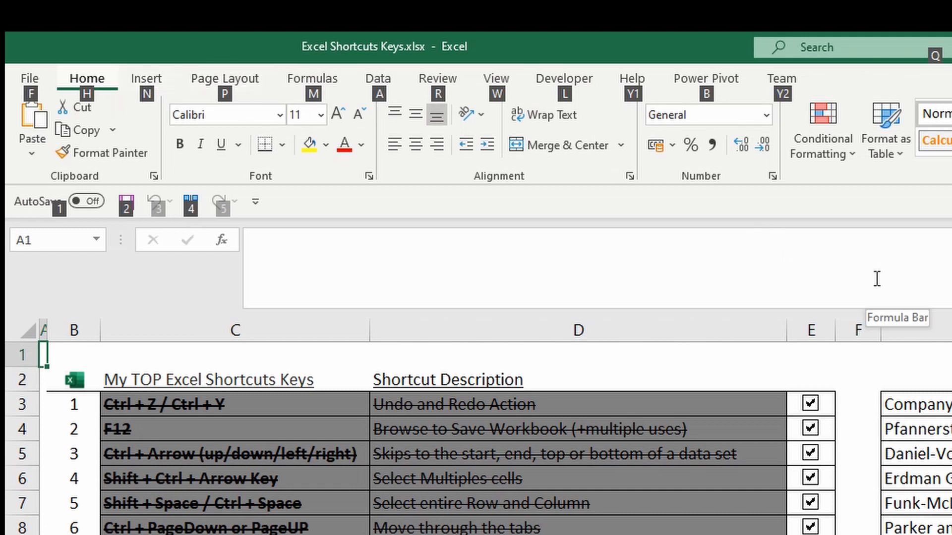
pyautogui.press('h')
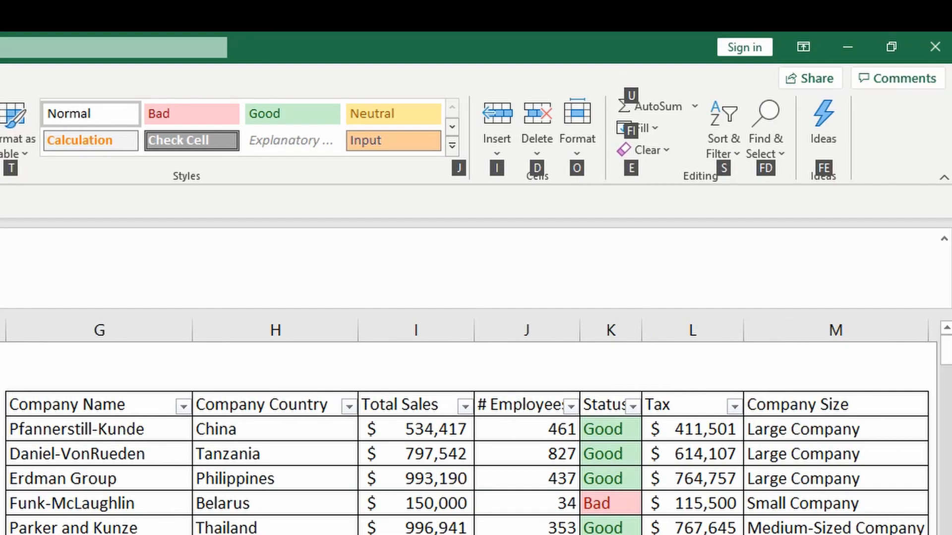
pyautogui.press('o')
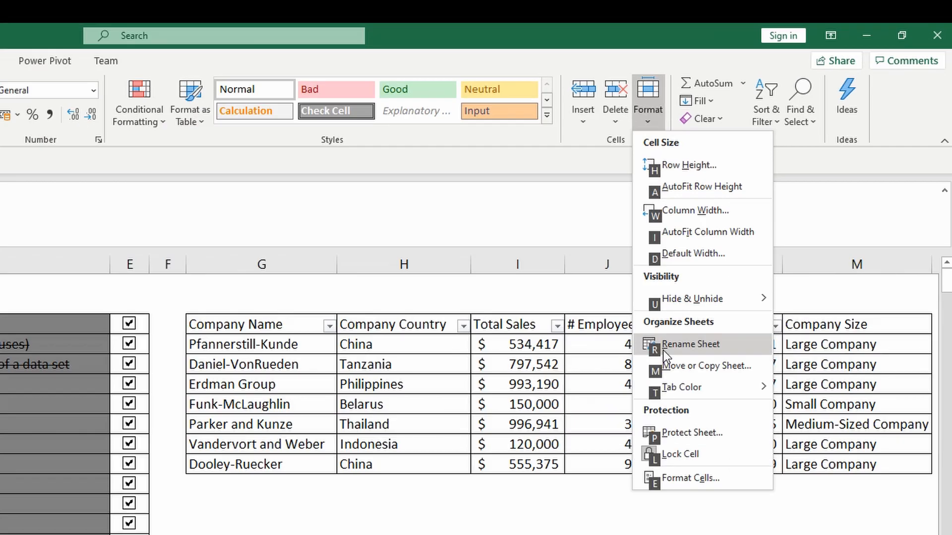
pyautogui.press('r')
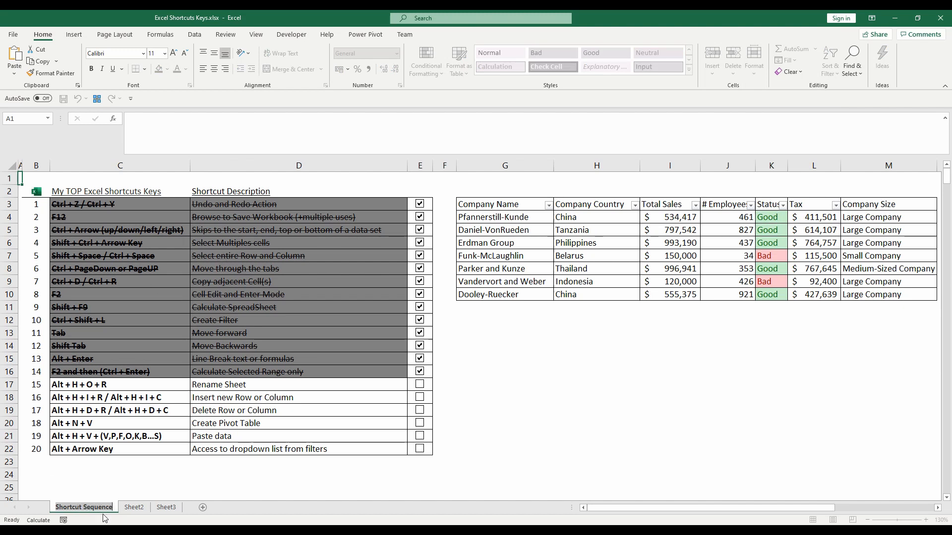
pyautogui.click(84, 507)
pyautogui.write('s')
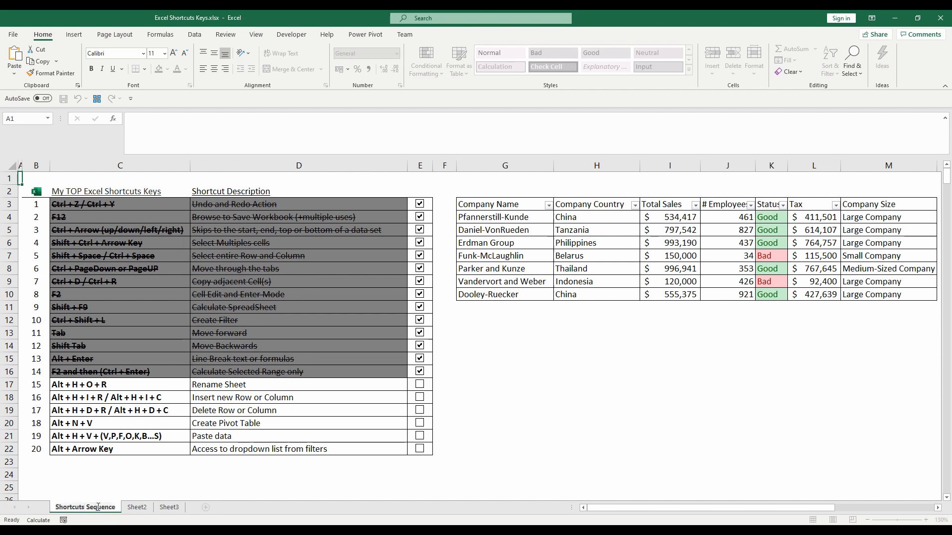
pyautogui.press('Return')
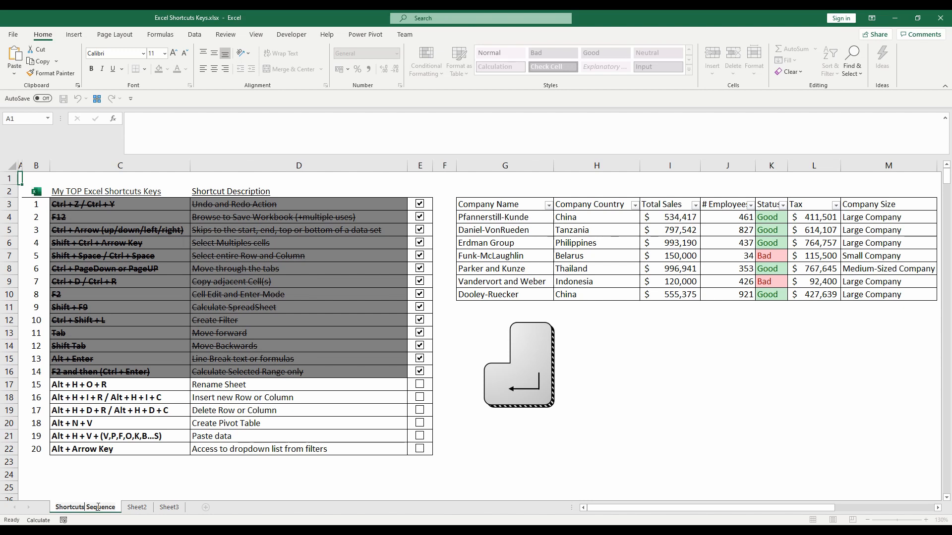
pyautogui.click(420, 384)
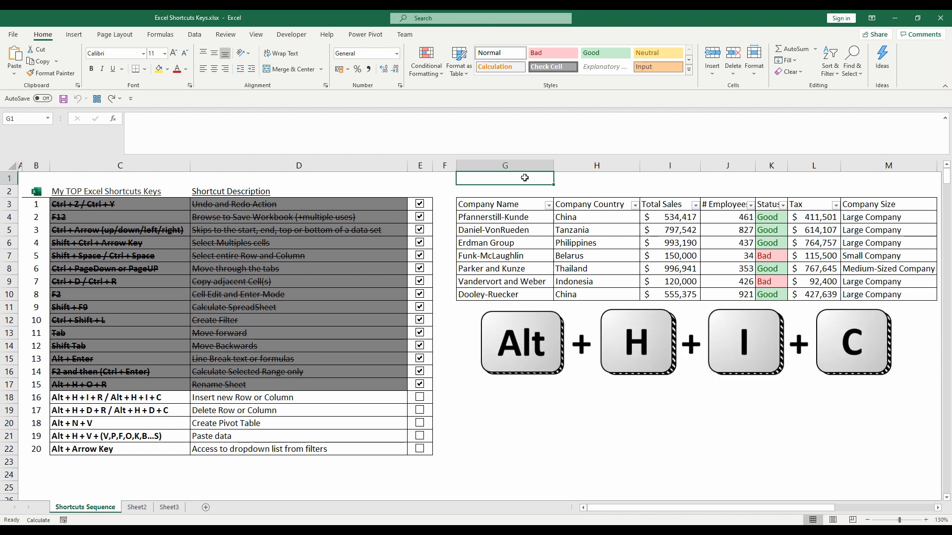
# - Insert a new sheet column at column G and a new sheet row at row 1
pyautogui.hotkey('alt', 'h')
pyautogui.press('i')
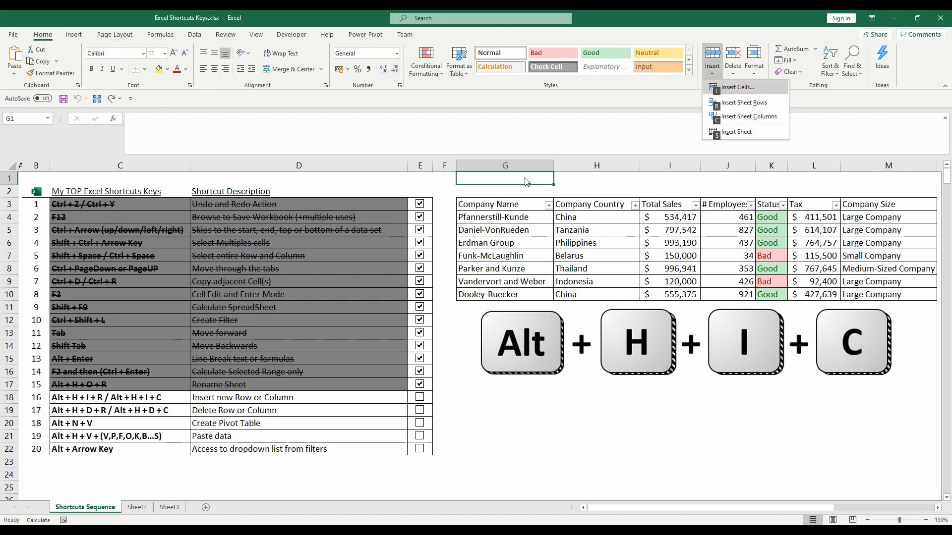
pyautogui.press('c')
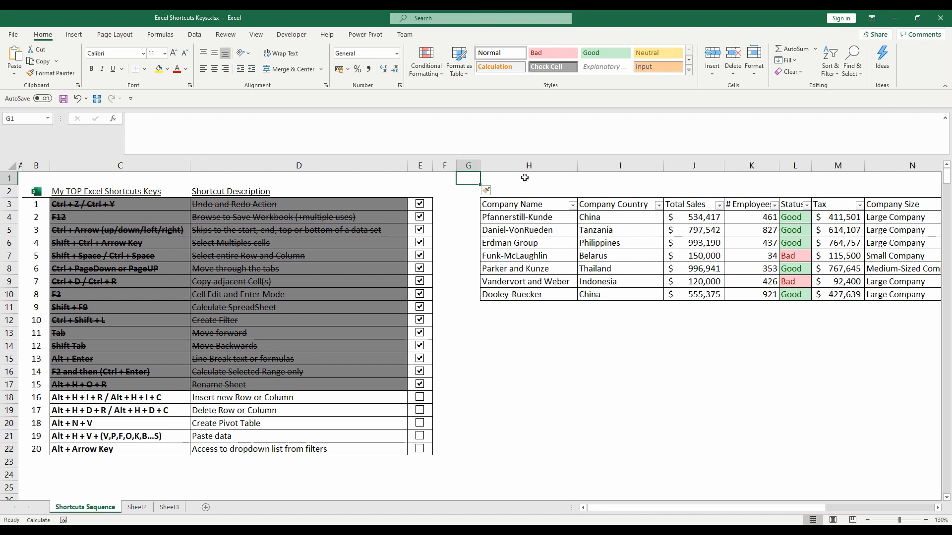
pyautogui.press('alt')
pyautogui.press('h')
pyautogui.press('i')
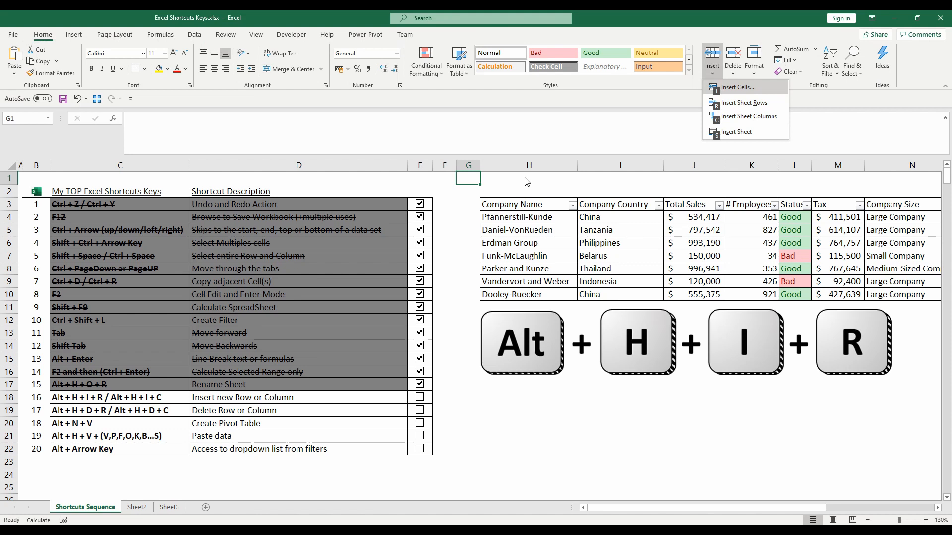
pyautogui.press('r')
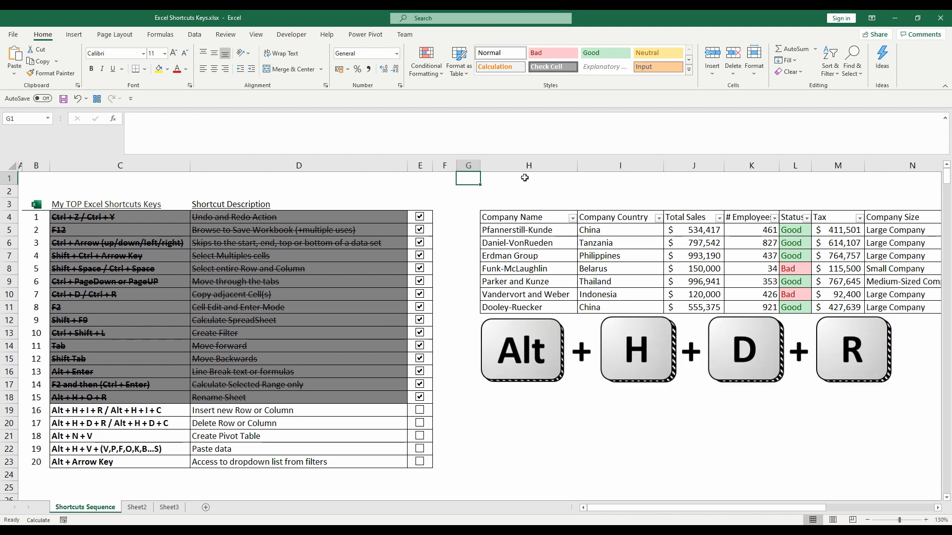
# - Delete the inserted row 1 and column G, and tick off Insert new Row or Column and Delete Row or Column
pyautogui.press('alt')
pyautogui.press('h')
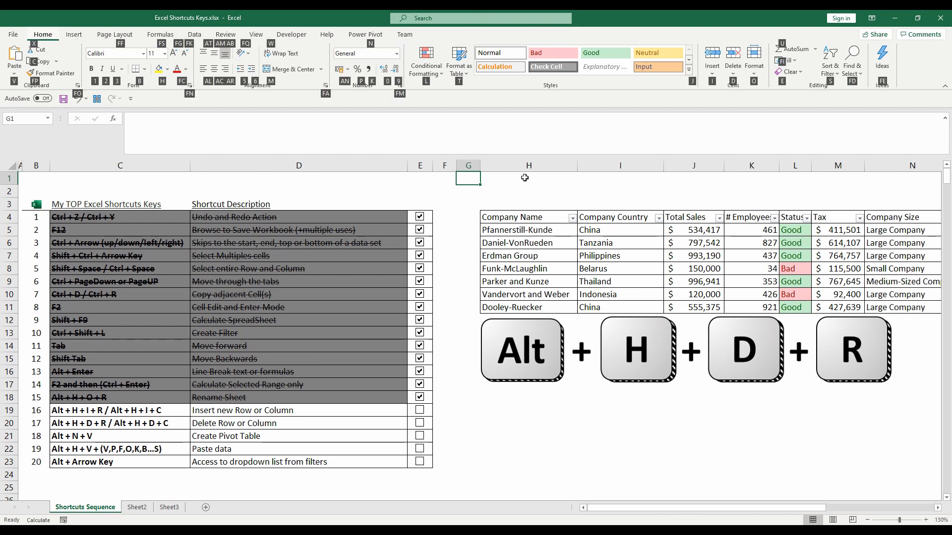
pyautogui.press('d')
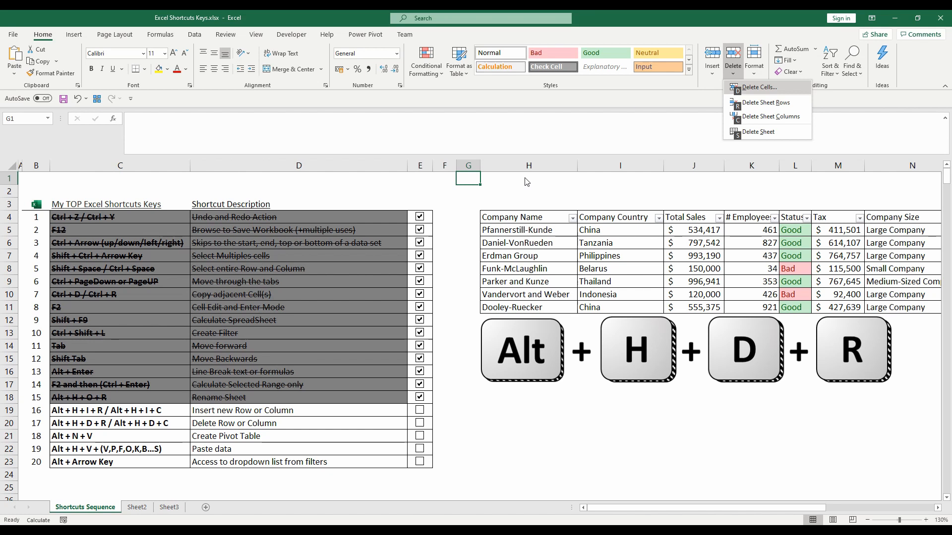
pyautogui.press('r')
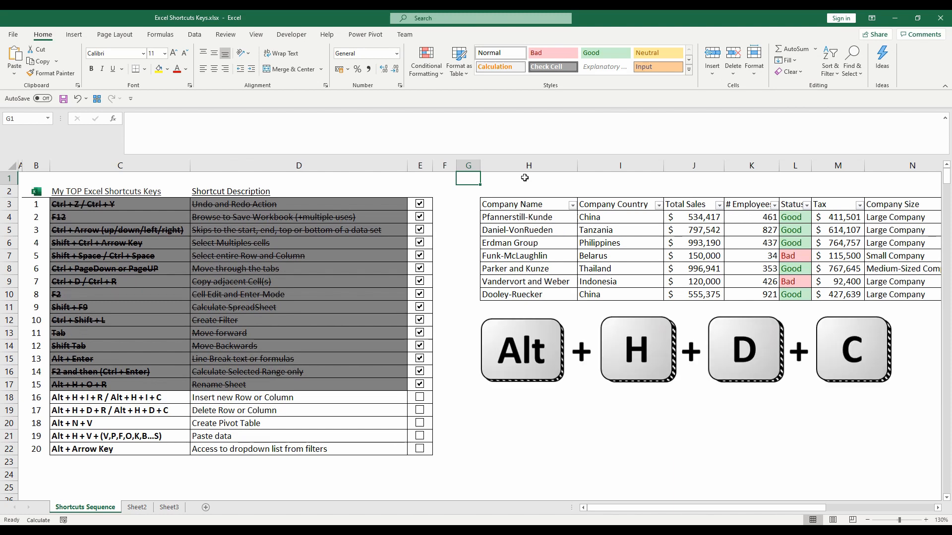
pyautogui.press('alt')
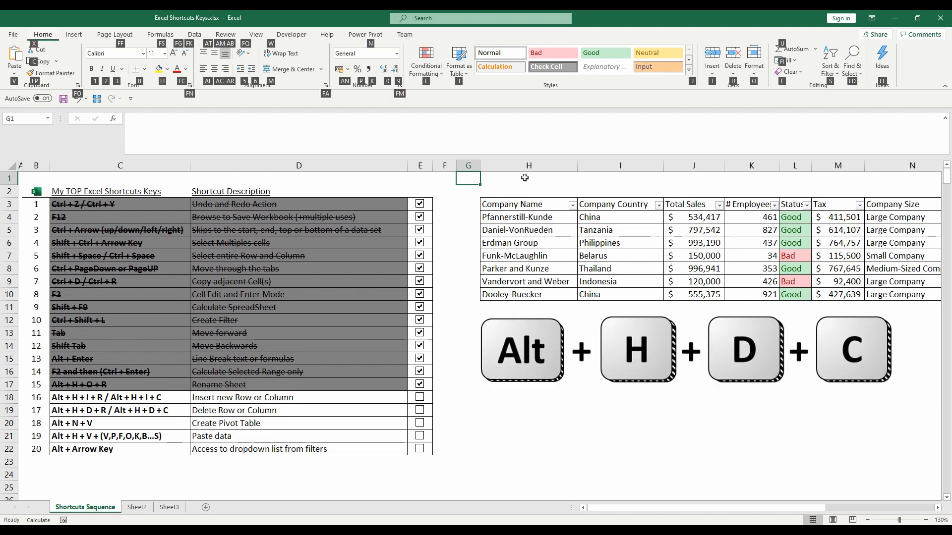
pyautogui.press('d')
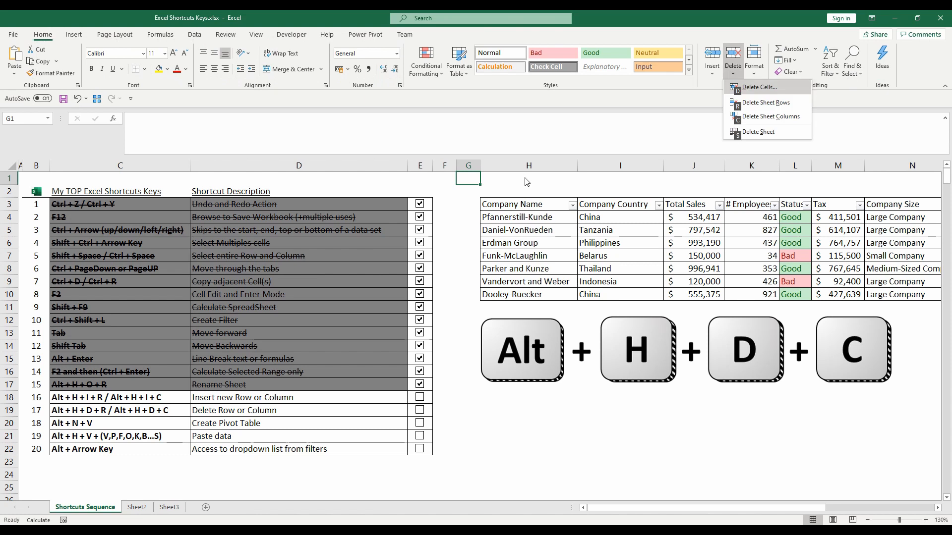
pyautogui.press('c')
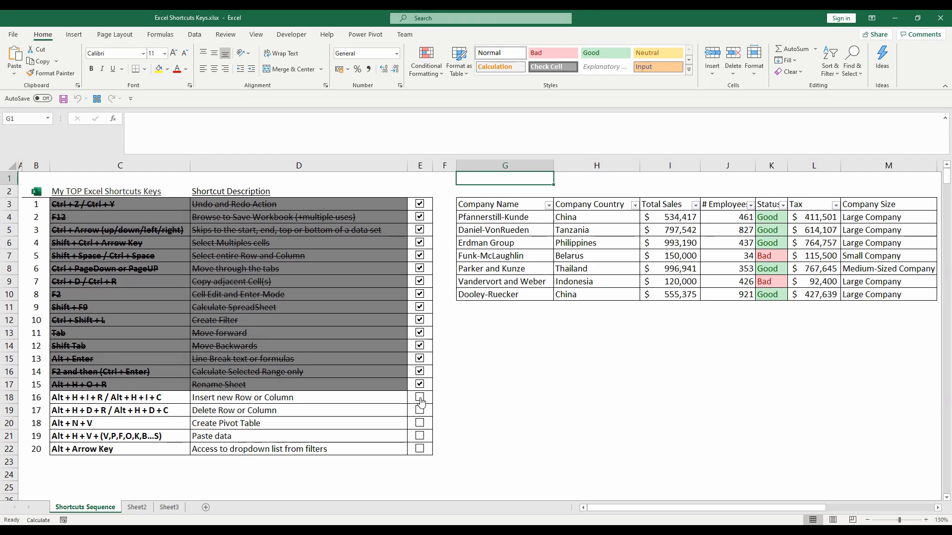
pyautogui.click(419, 397)
pyautogui.click(420, 410)
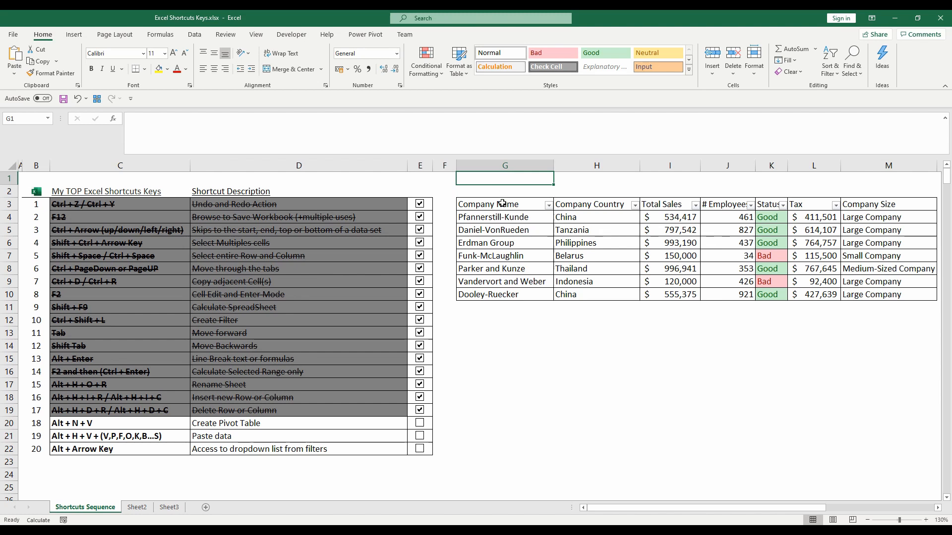
pyautogui.moveTo(502, 203); pyautogui.dragTo(906, 293)
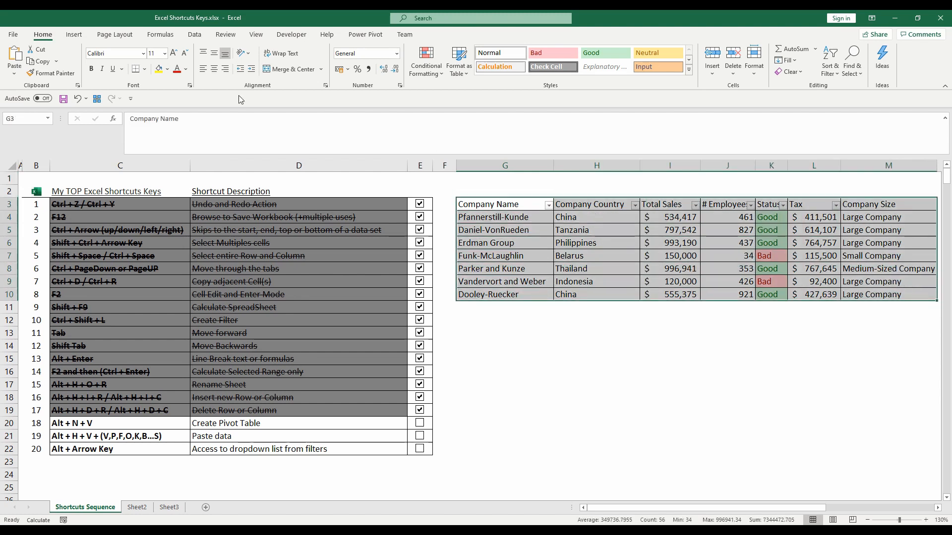
pyautogui.click(74, 34)
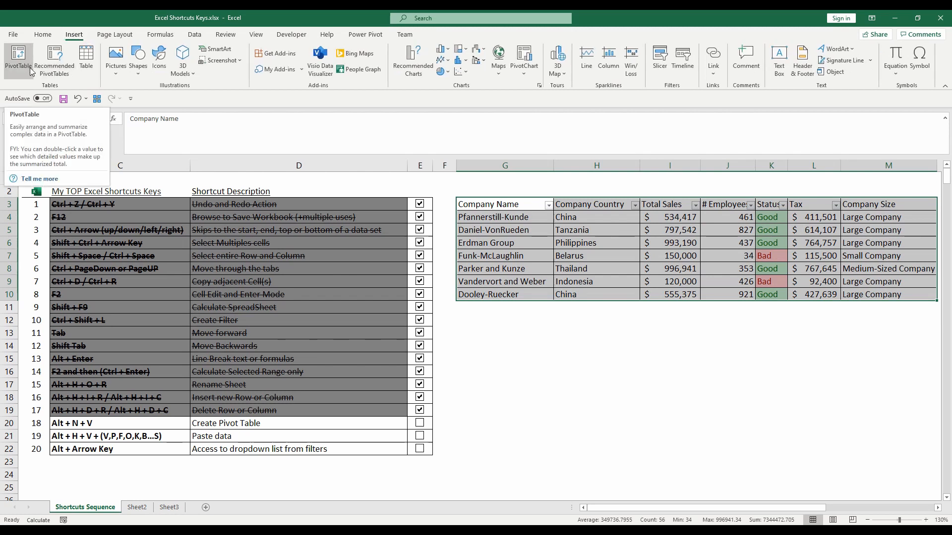
pyautogui.click(18, 62)
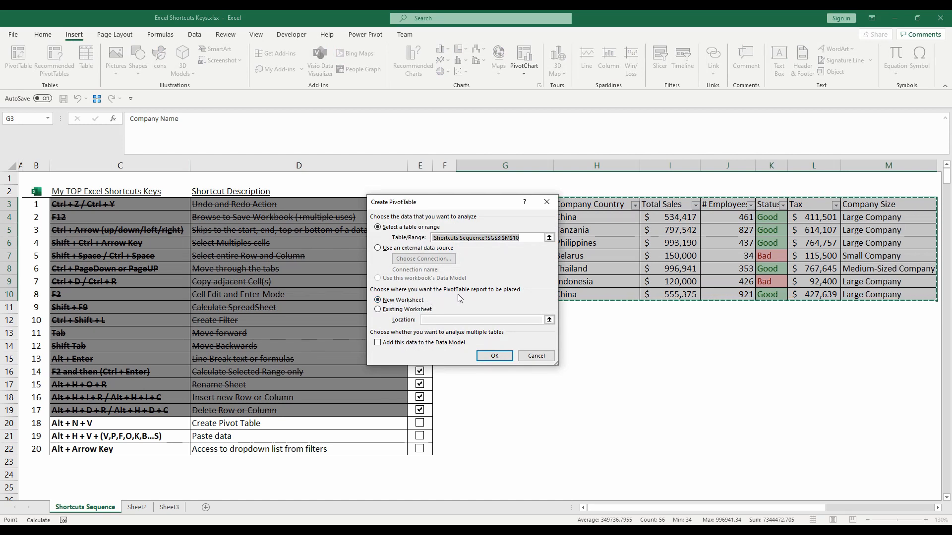
pyautogui.click(425, 311)
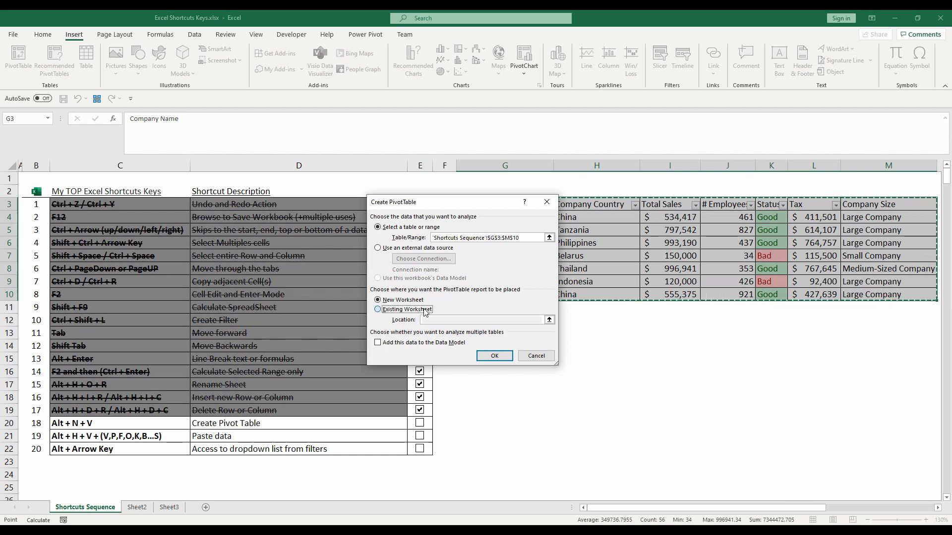
pyautogui.click(472, 384)
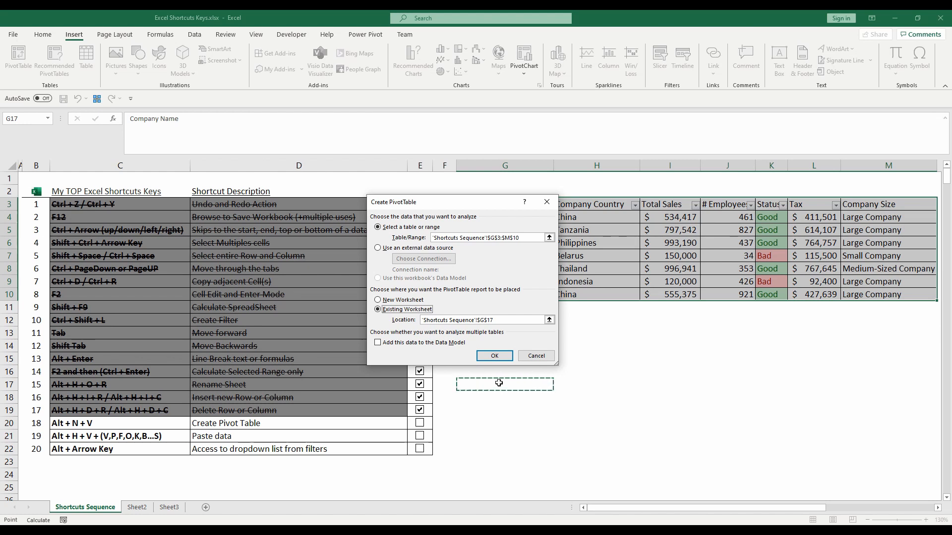
pyautogui.click(536, 356)
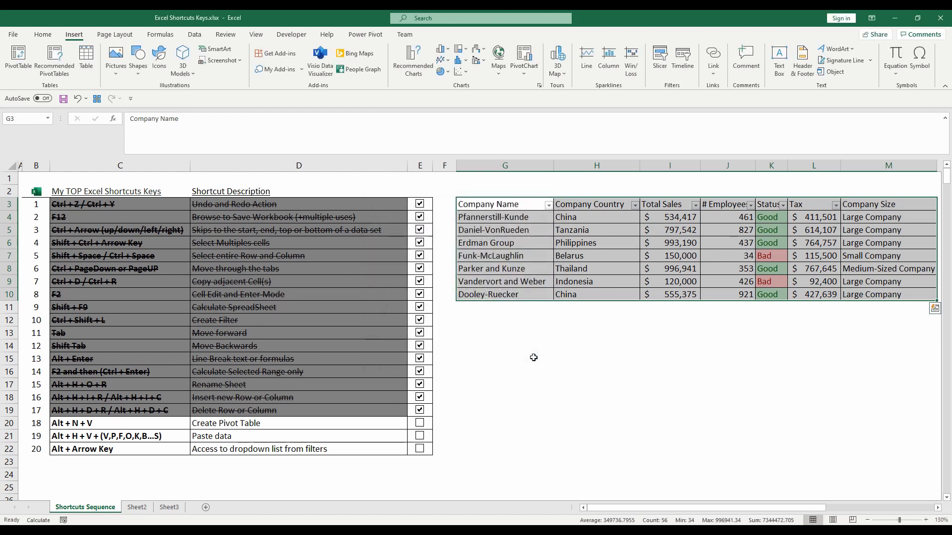
# - Create a PivotTable from the company table G3:M10 on a new worksheet
pyautogui.click(536, 264)
pyautogui.click(509, 208)
pyautogui.moveTo(593, 207); pyautogui.dragTo(930, 294)
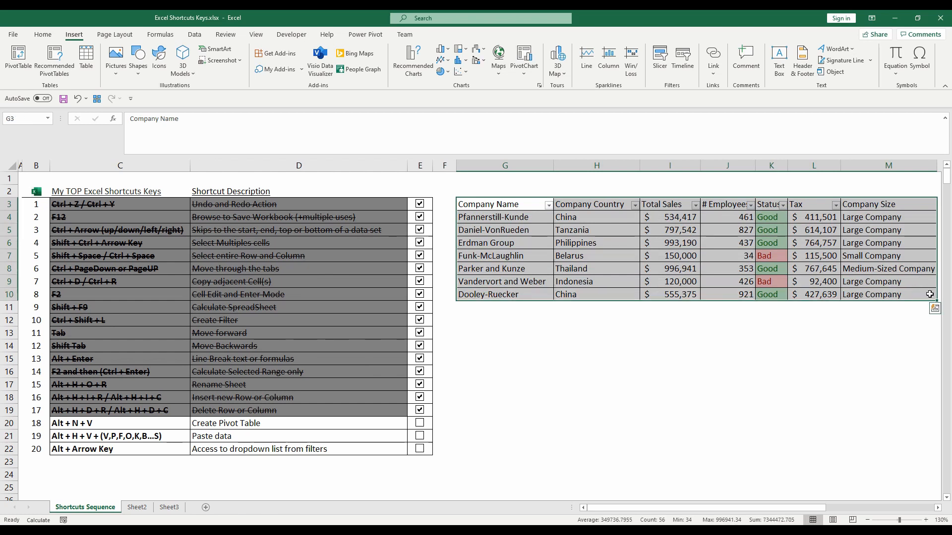
pyautogui.press('alt')
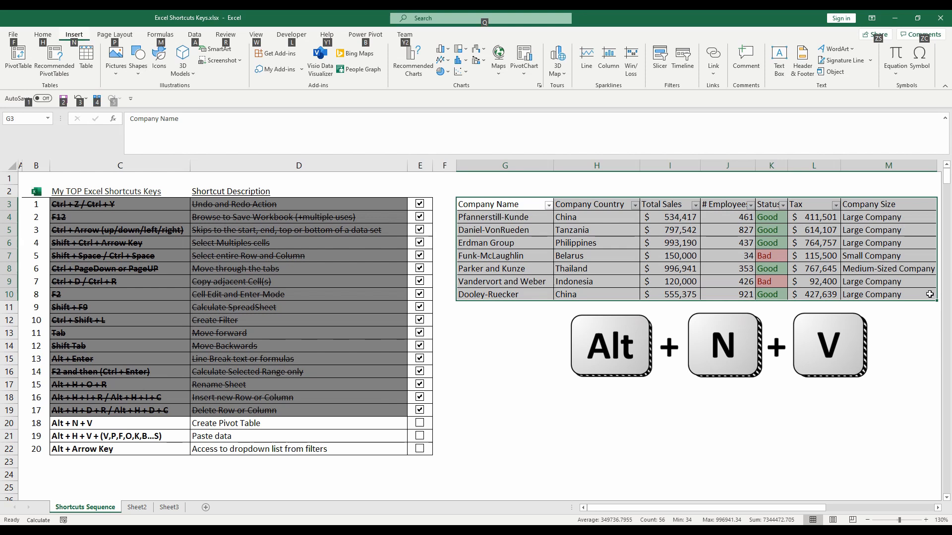
pyautogui.press('n')
pyautogui.press('v')
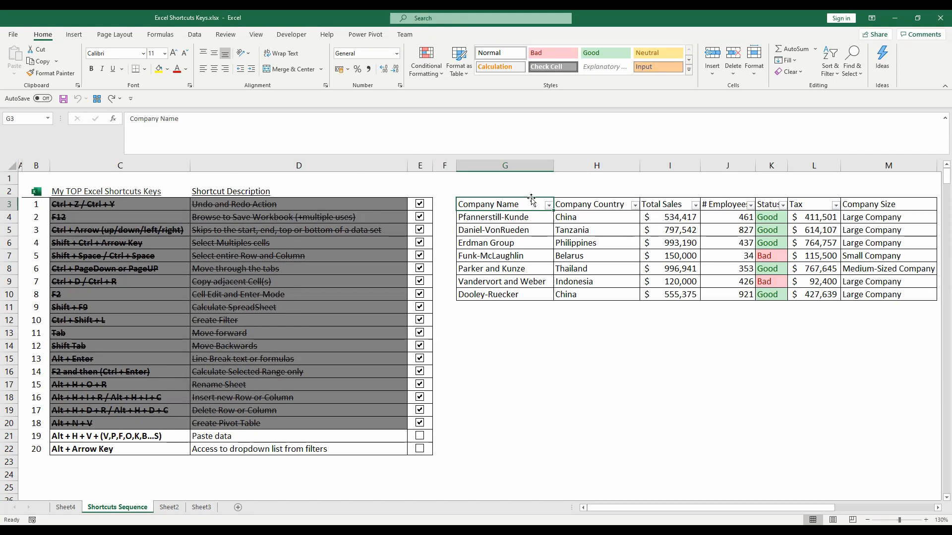
# - Copy the company table G3:M10 and paste the duplicate starting at cell G13
pyautogui.moveTo(543, 207); pyautogui.dragTo(871, 291)
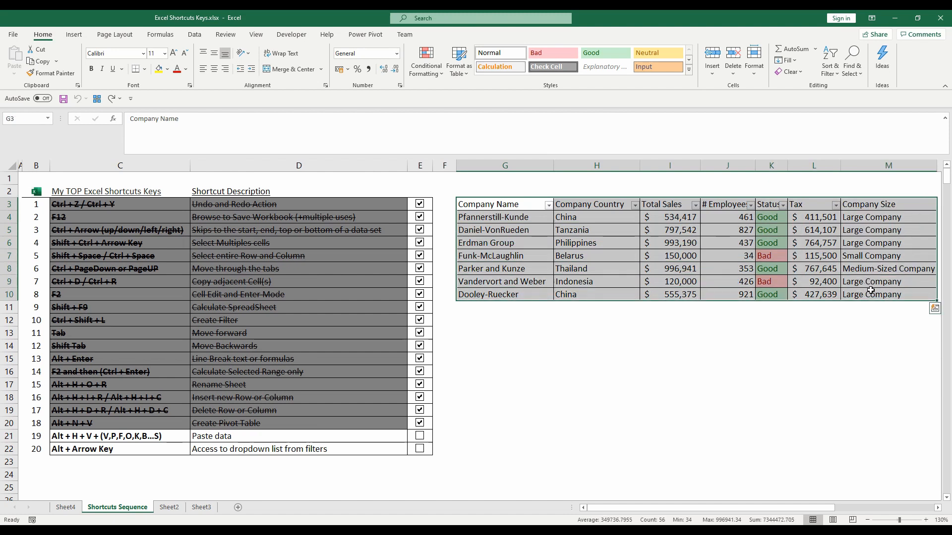
pyautogui.hotkey('ctrl', 'c')
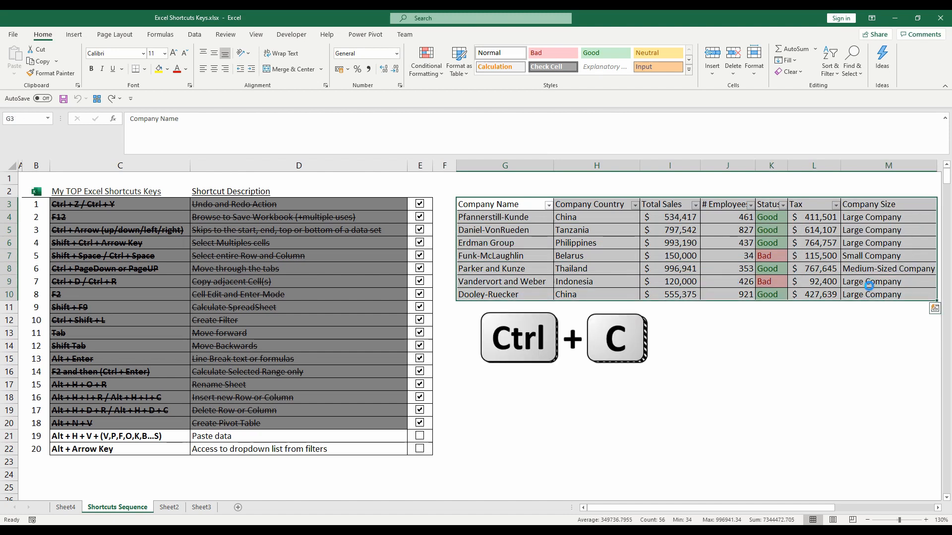
pyautogui.click(494, 331)
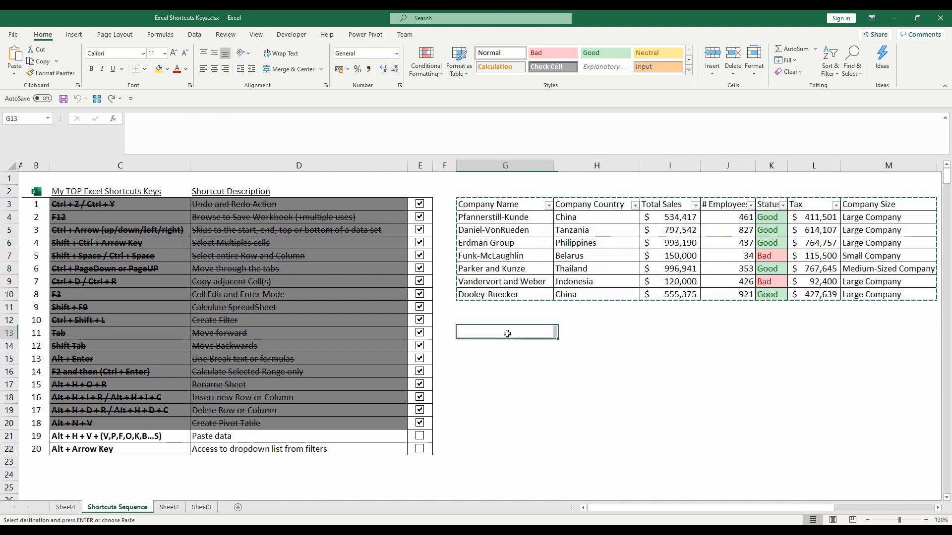
pyautogui.hotkey('ctrl', 'v')
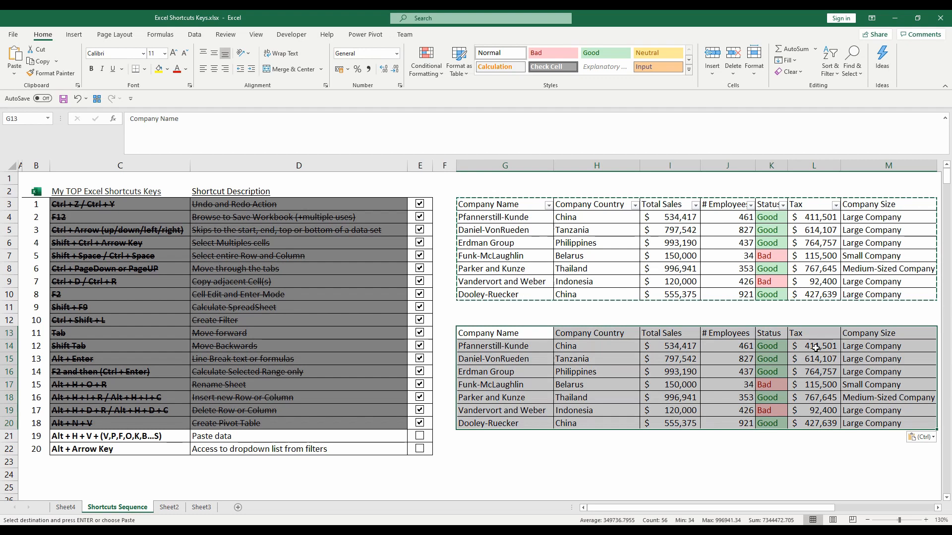
# - Replace the Tax formulas in L14:L20 of the duplicated table with their values by copying and pasting them in place as values only
pyautogui.moveTo(815, 348); pyautogui.dragTo(818, 420)
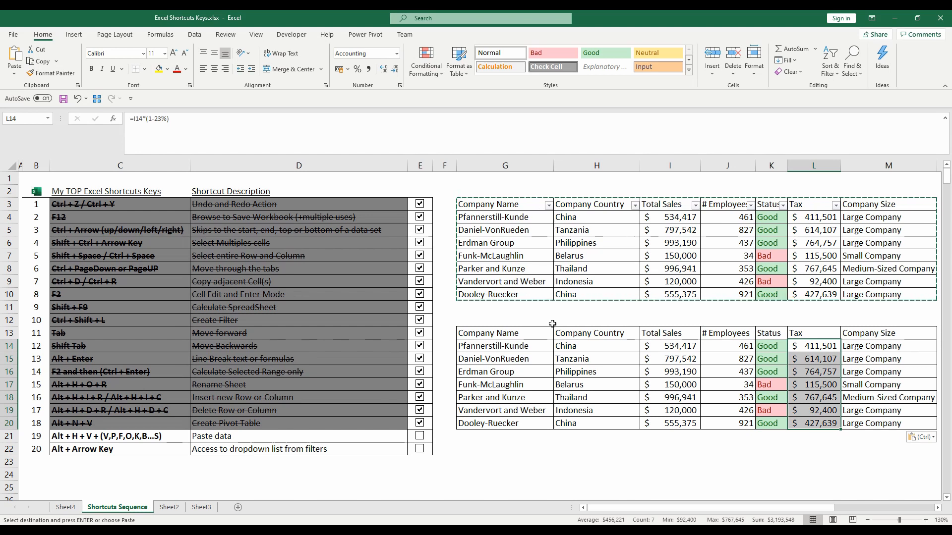
pyautogui.hotkey('ctrl', 'c')
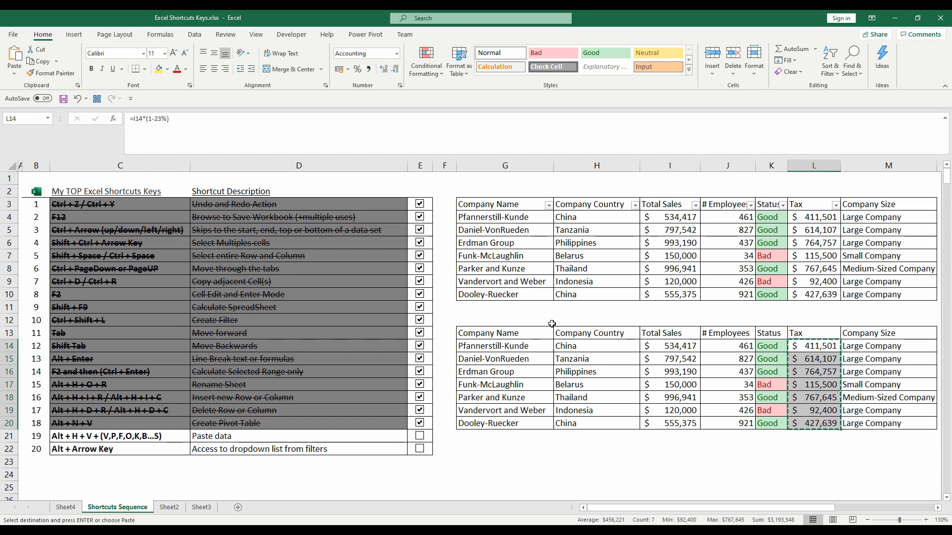
pyautogui.press('alt')
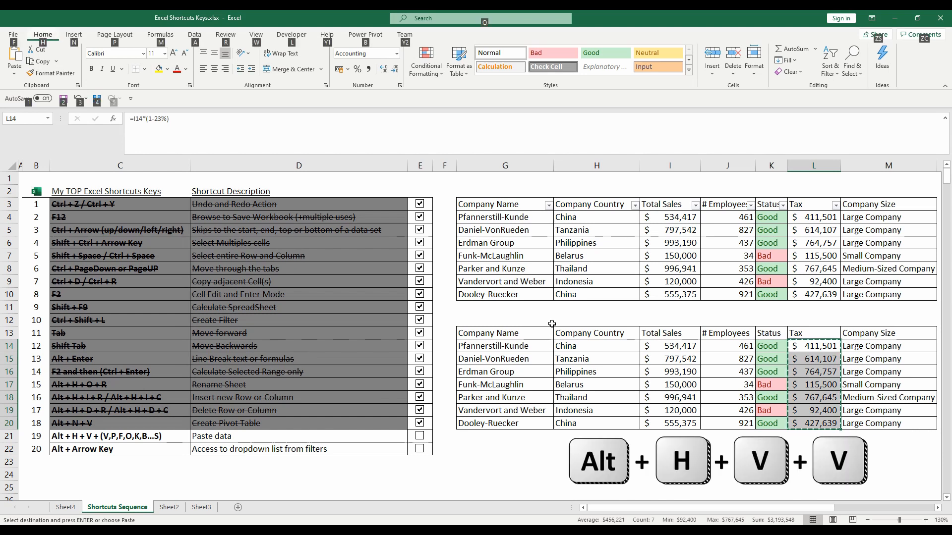
pyautogui.press('h')
pyautogui.press('v')
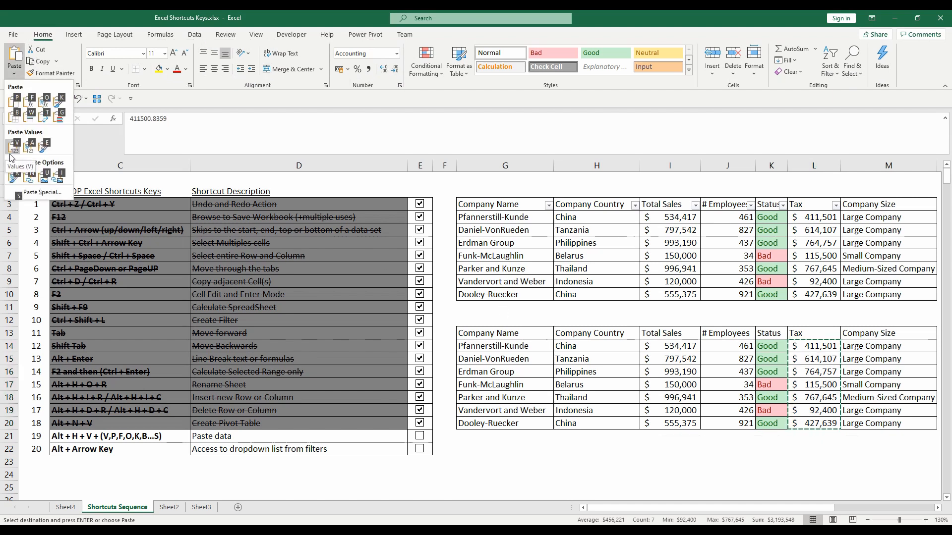
pyautogui.press('v')
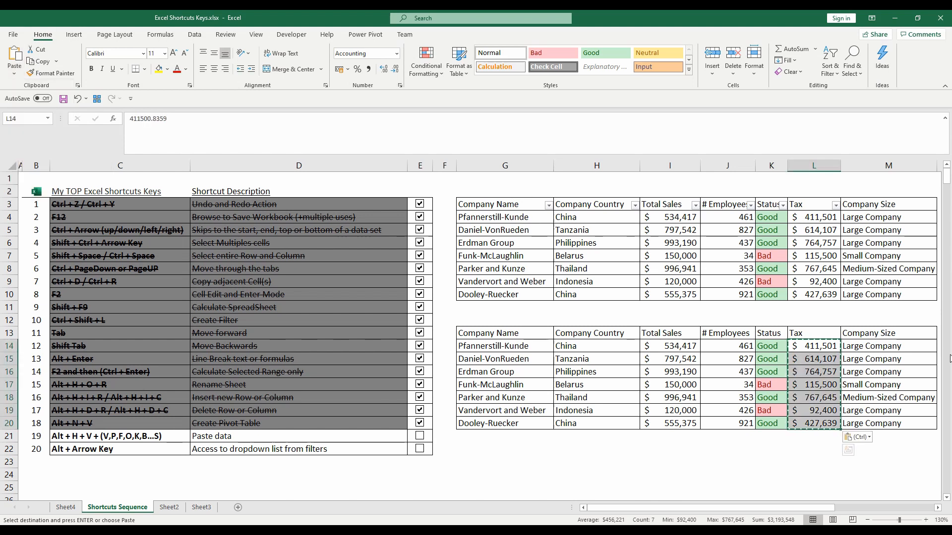
# - Bring up the paste options for cell L14 and tick off Paste data in the checklist
pyautogui.click(827, 346)
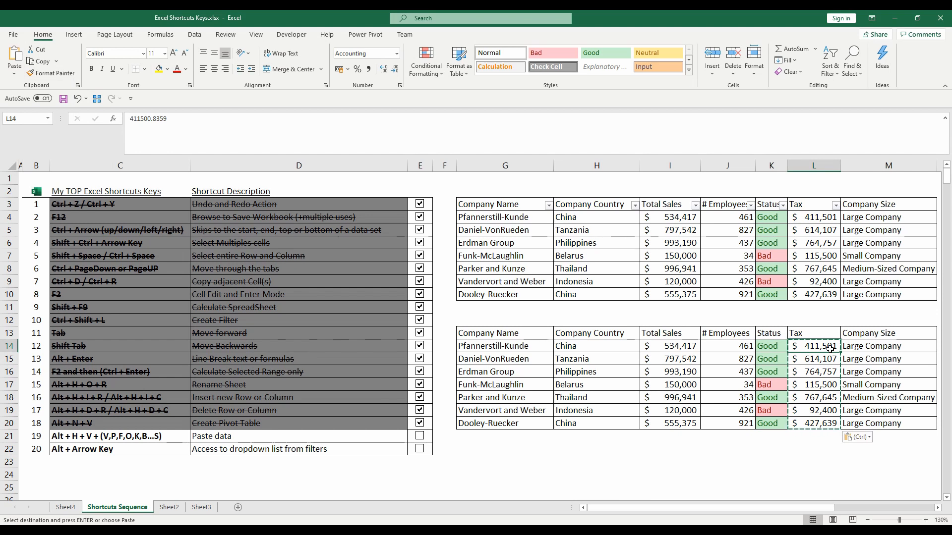
pyautogui.press('alt')
pyautogui.press('h')
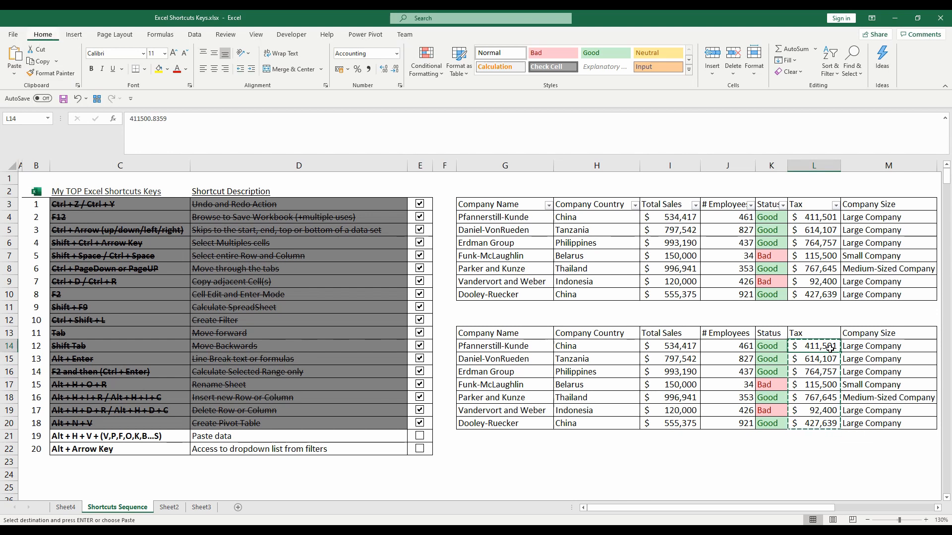
pyautogui.press('v')
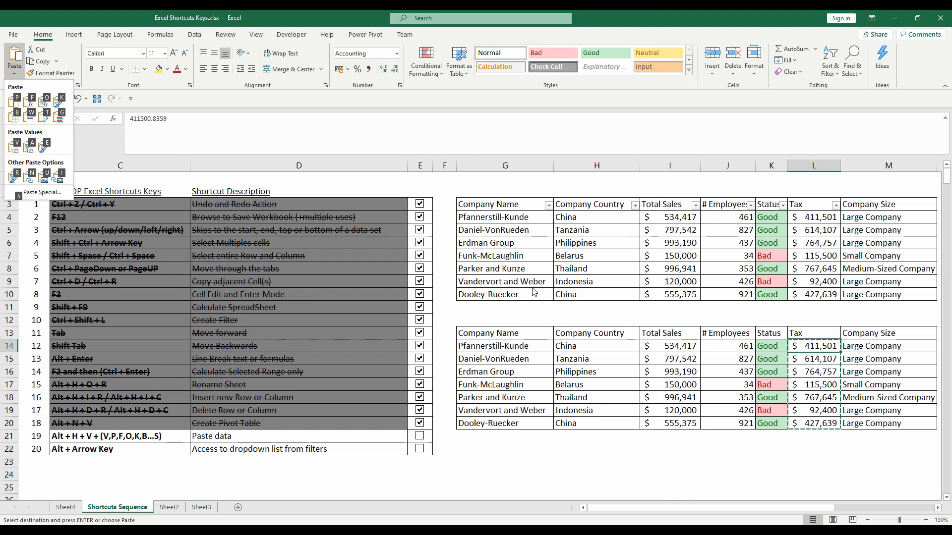
pyautogui.click(420, 435)
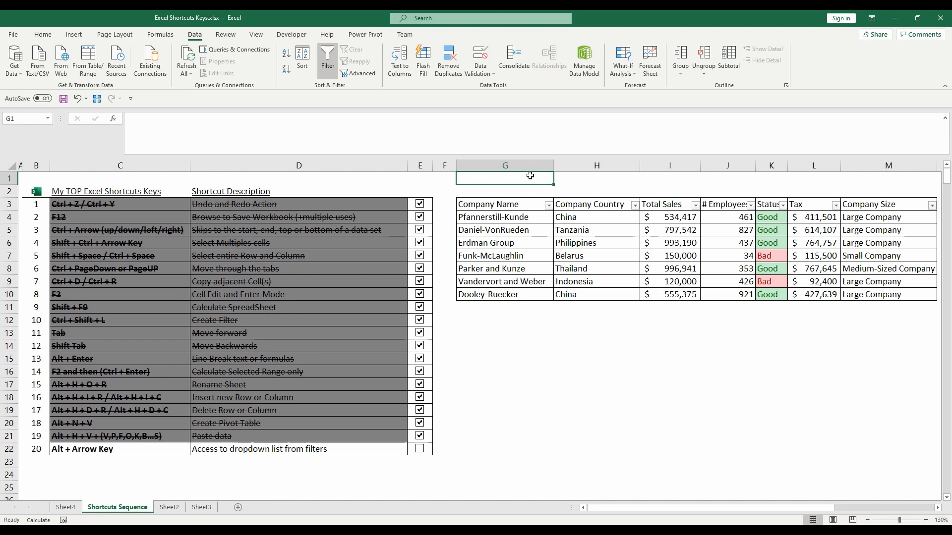
# - Open the filter list of the Company Name header in G3
pyautogui.press('Down')
pyautogui.press('Down')
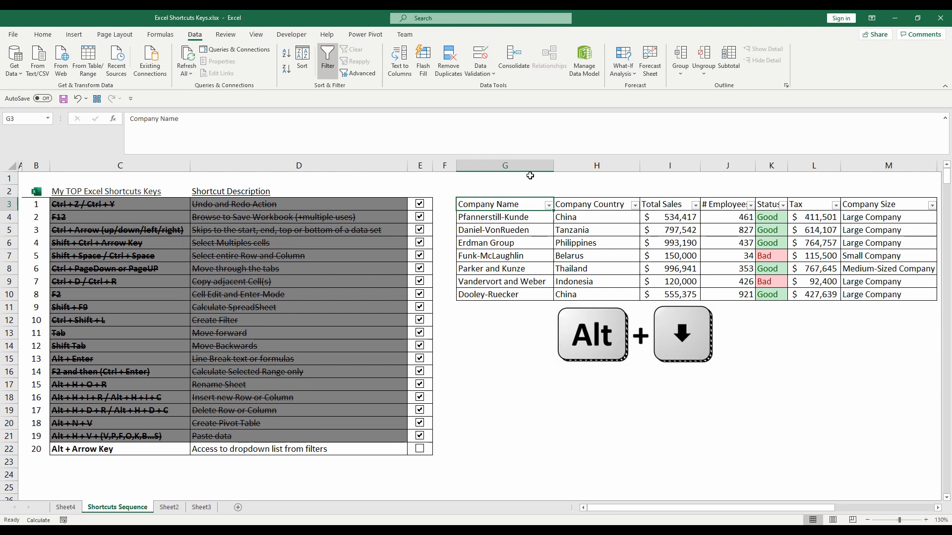
pyautogui.press('alt')
pyautogui.hotkey('alt', 'Down')
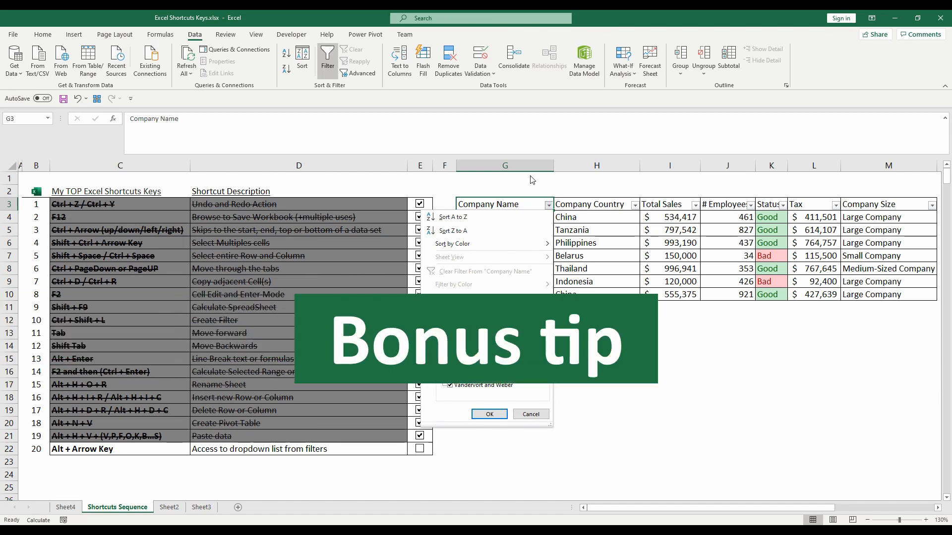
# - Move the focus forward through the Company Name filter's sort, filter and search options to Cancel, and back to Select All
pyautogui.press('Down')
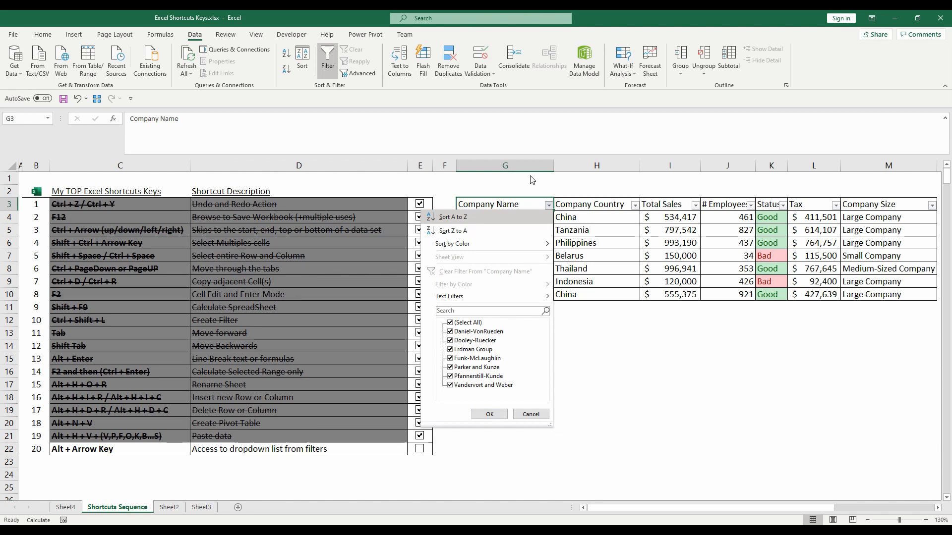
pyautogui.press('Tab')
pyautogui.press('Tab')
pyautogui.press('Tab')
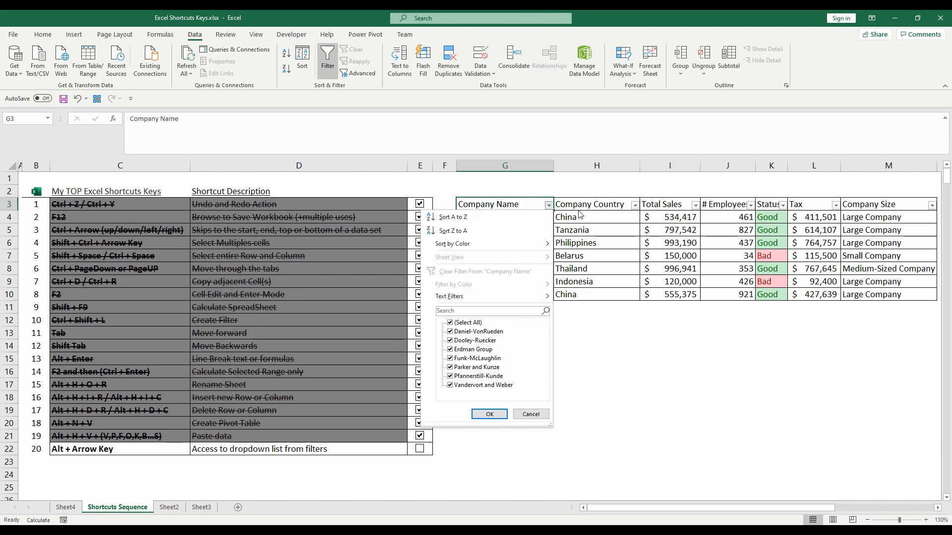
pyautogui.press('Tab')
pyautogui.press('Tab')
pyautogui.press('Tab')
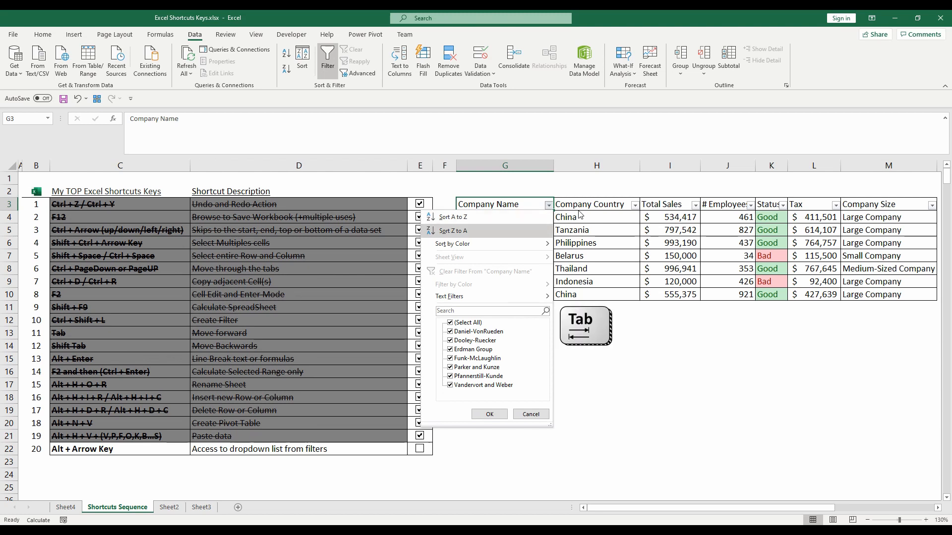
pyautogui.press('Tab')
pyautogui.press('Tab')
pyautogui.press('Tab')
pyautogui.press('Tab')
pyautogui.press('Tab')
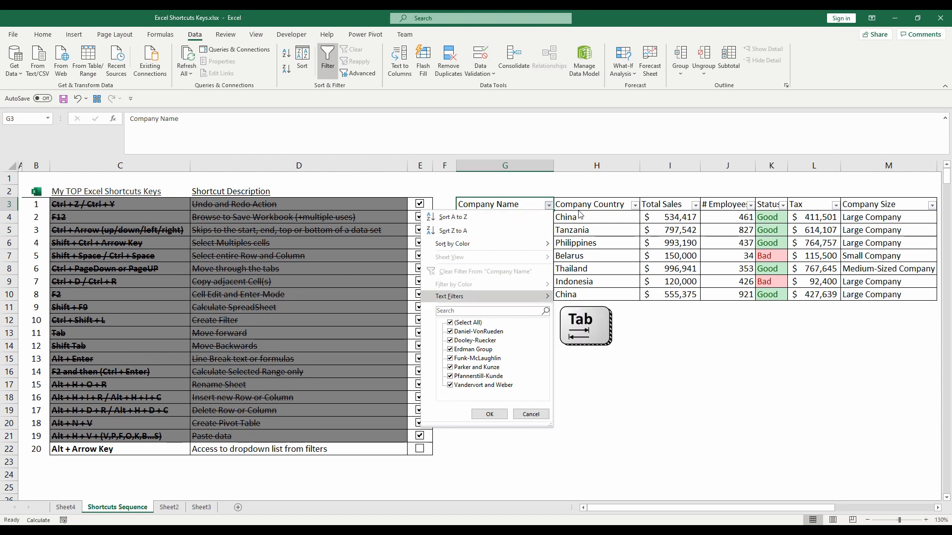
pyautogui.press('Tab')
pyautogui.press('Tab')
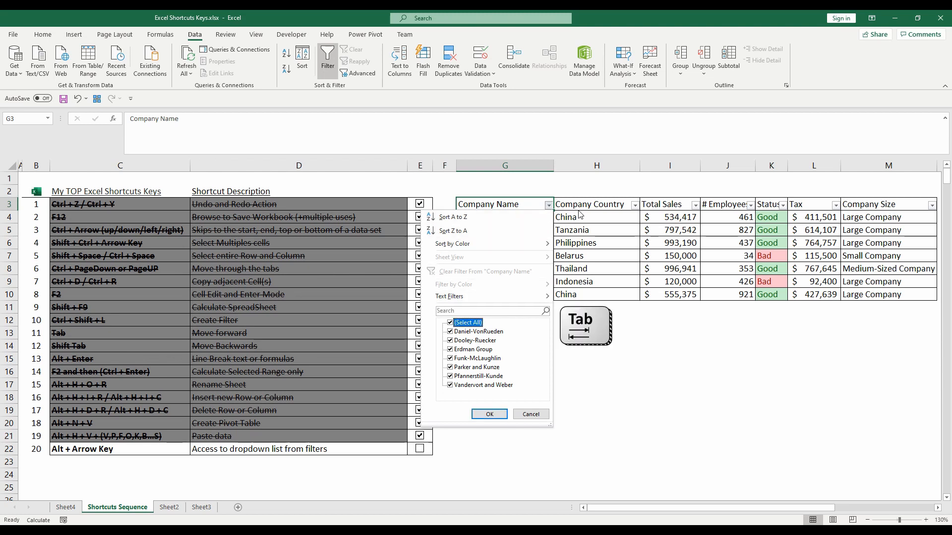
pyautogui.press('Tab')
pyautogui.press('Tab')
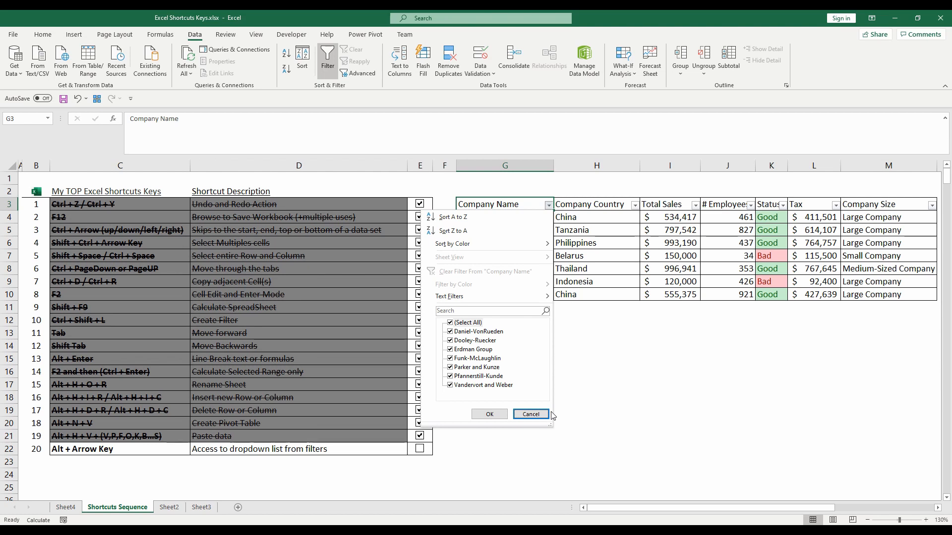
pyautogui.hotkey('shift', 'Tab')
pyautogui.hotkey('shift', 'Tab')
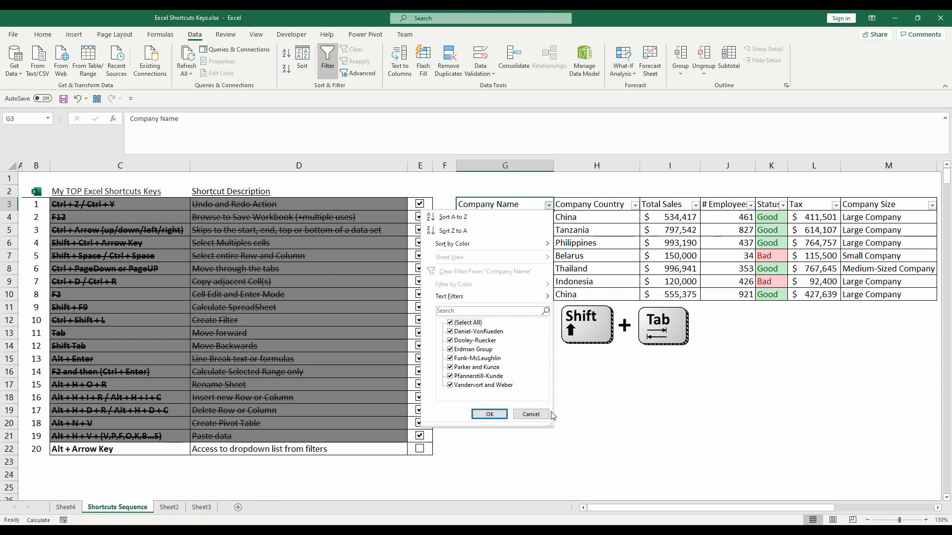
pyautogui.hotkey('shift', 'Tab')
pyautogui.hotkey('shift', 'Tab')
pyautogui.press('Tab')
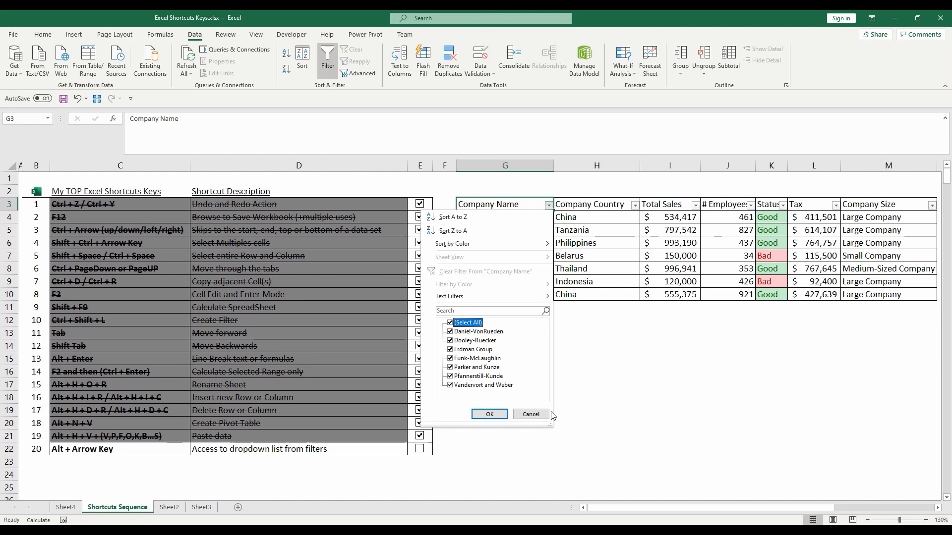
# - Filter the Company Name column to Erdman Group only, clearing Select All first
pyautogui.press('space')
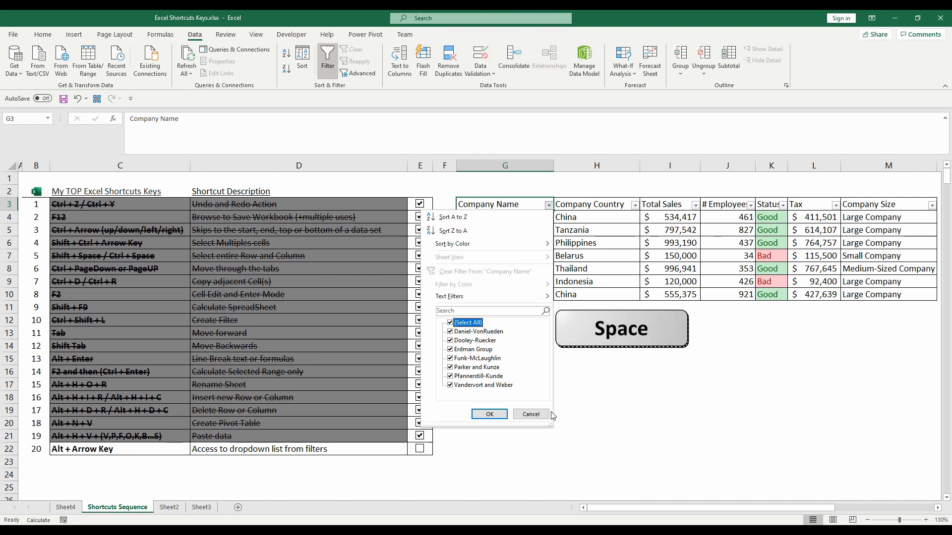
pyautogui.press('space')
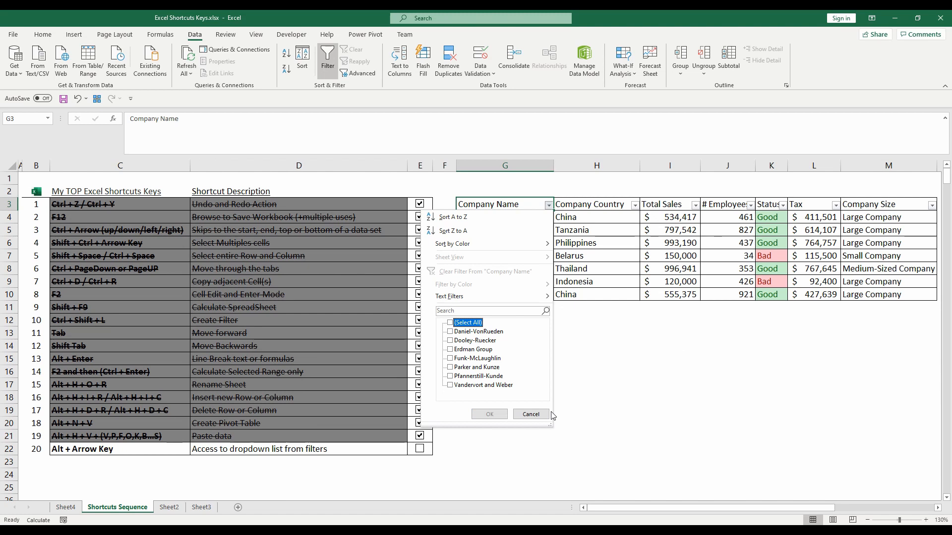
pyautogui.press('Down')
pyautogui.press('Down')
pyautogui.press('Down')
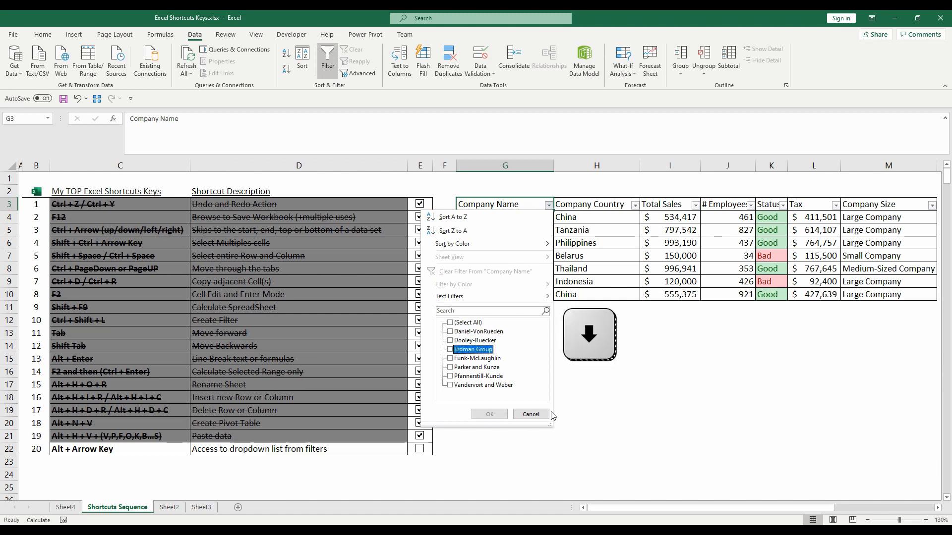
pyautogui.press('space')
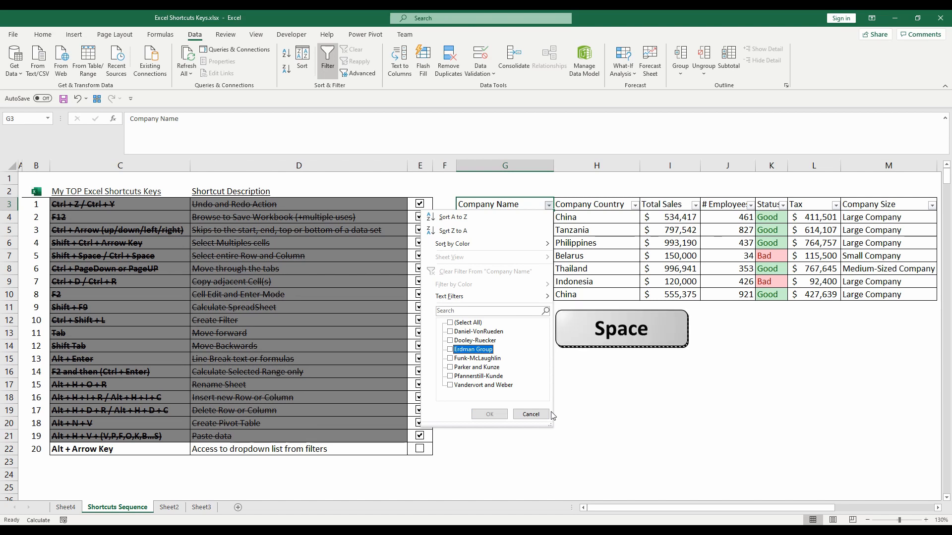
pyautogui.press('Return')
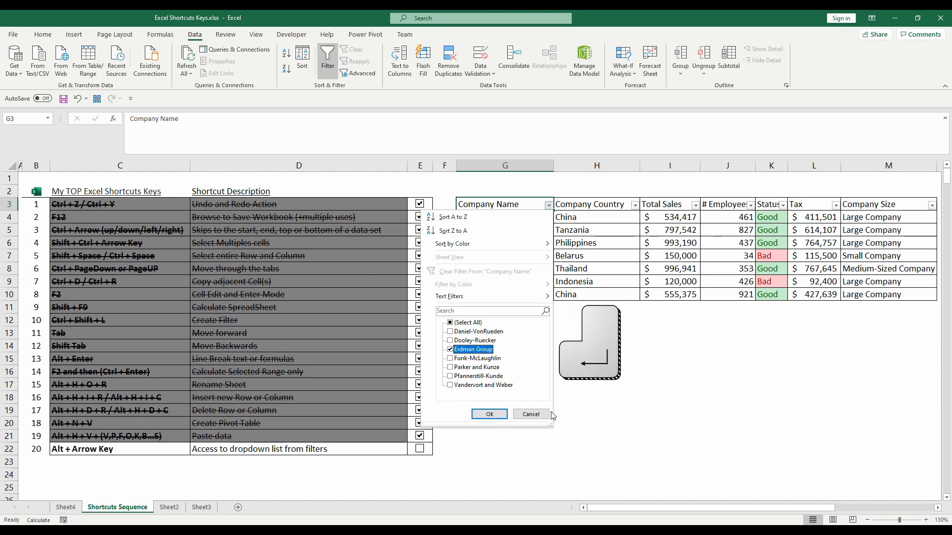